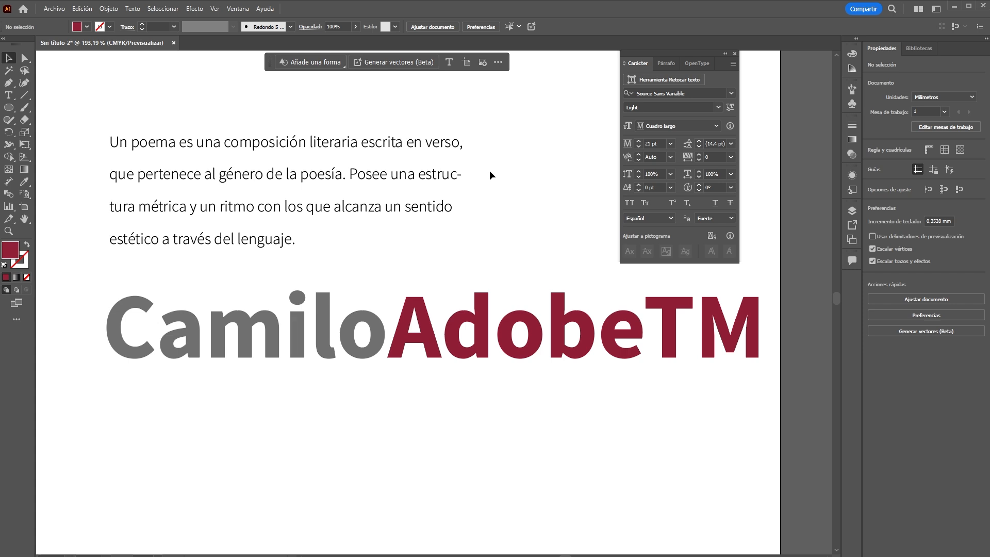
# Place the text cursor between the l and o of the title's grey word and set the kerning to -5.
pyautogui.moveTo(656, 55); pyautogui.dragTo(664, 54)
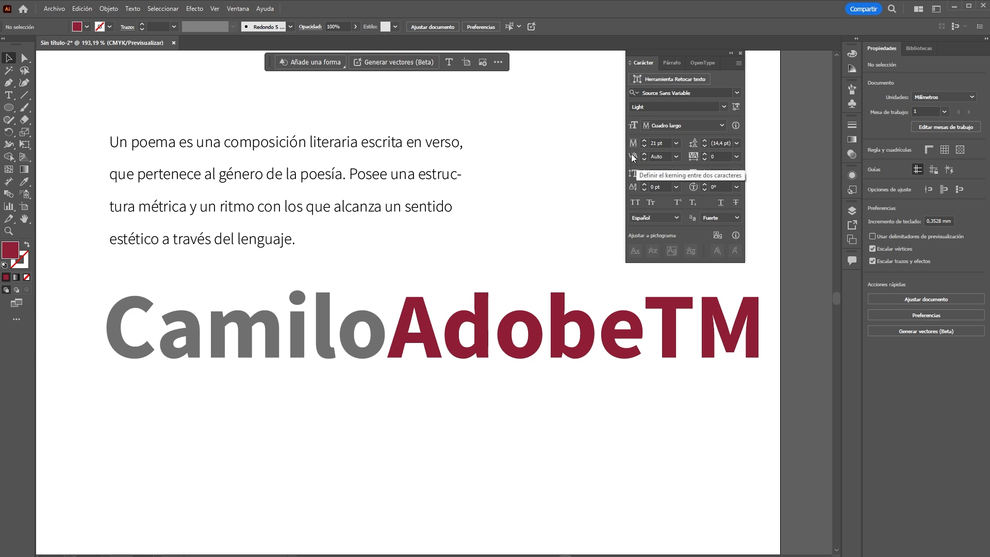
pyautogui.click(676, 156)
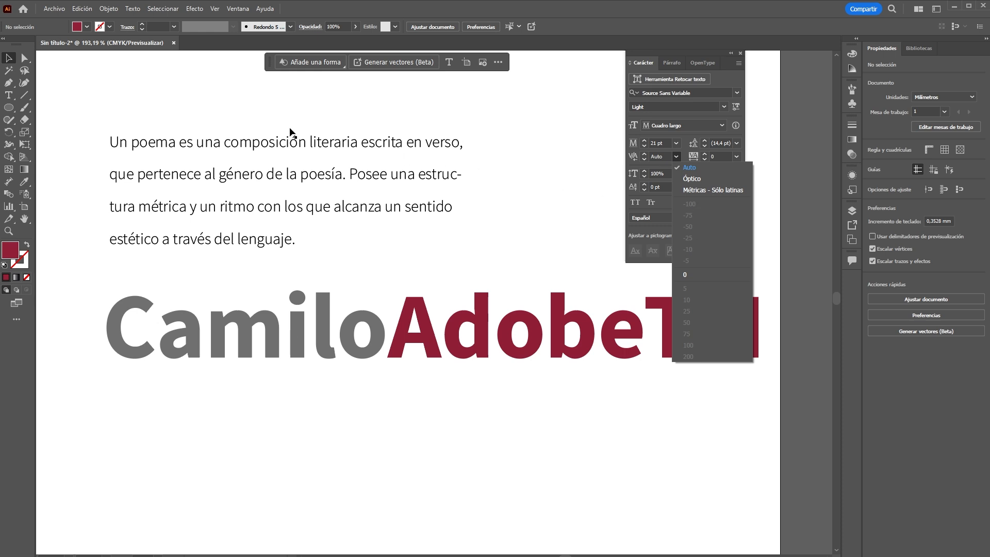
pyautogui.click(10, 98)
pyautogui.click(9, 98)
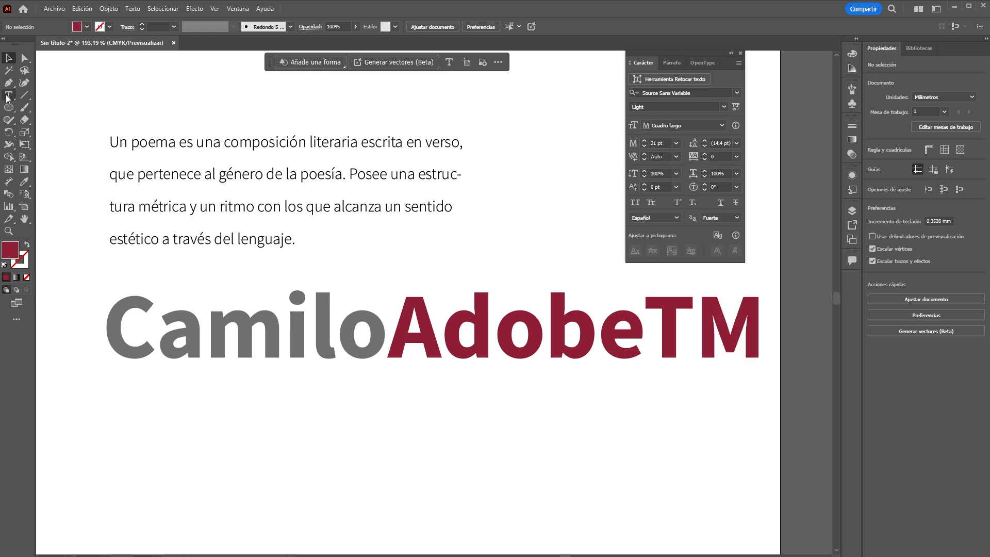
pyautogui.click(337, 330)
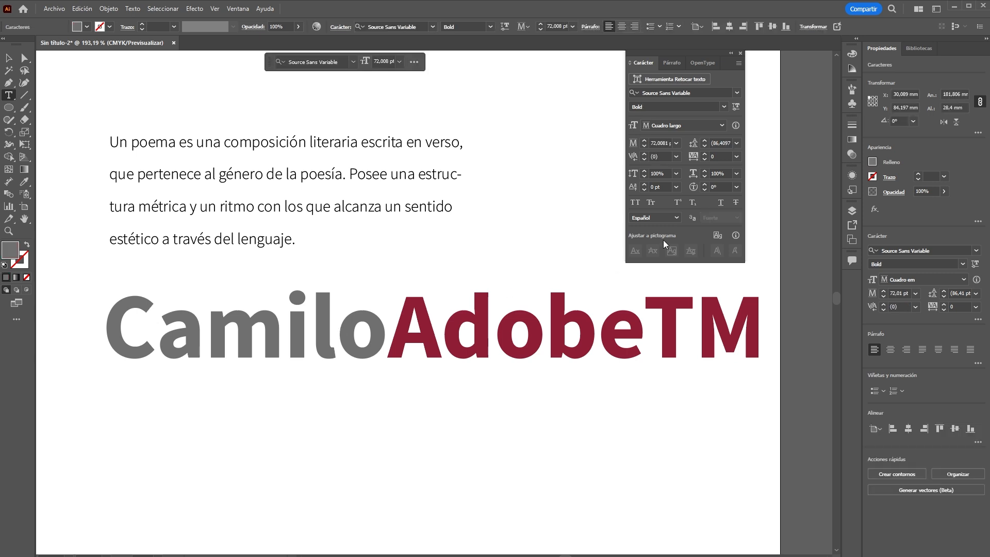
pyautogui.click(676, 156)
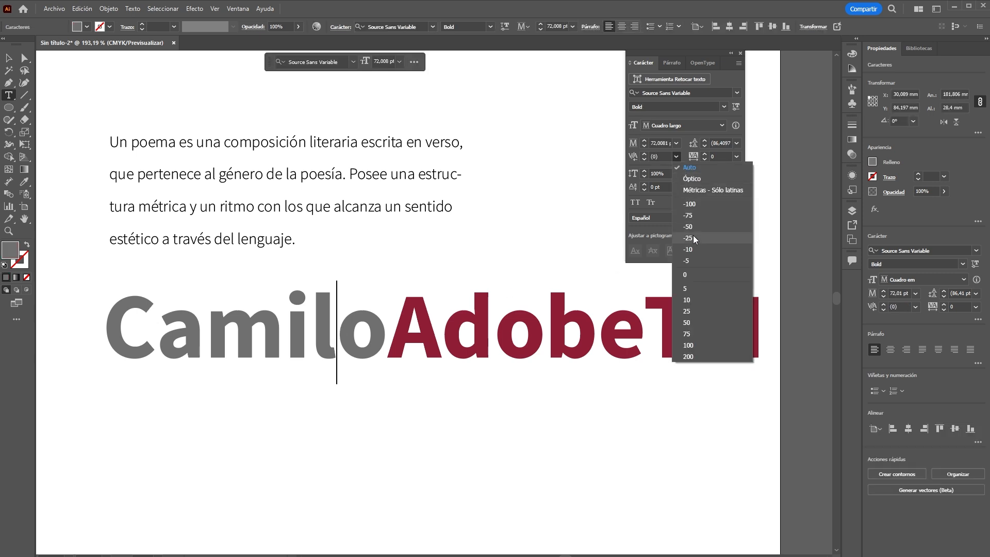
pyautogui.click(696, 261)
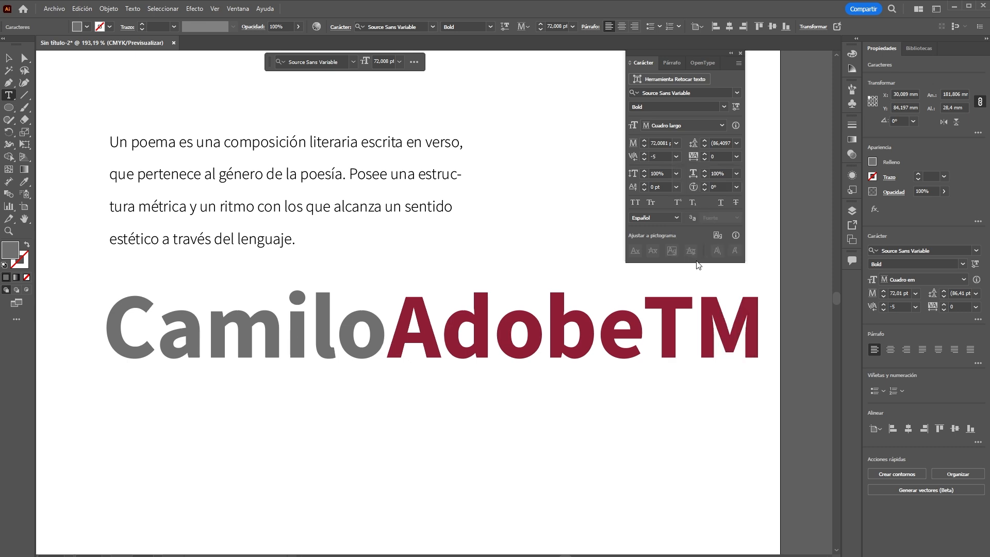
# Tighten the kerning between the l and o of the grey word to -50.
pyautogui.click(677, 155)
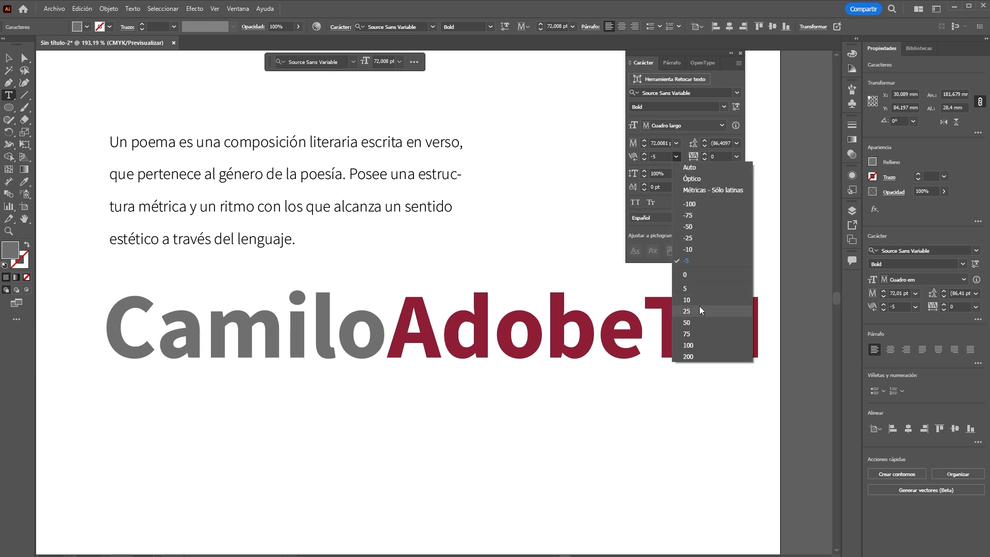
pyautogui.click(697, 260)
pyautogui.click(676, 156)
pyautogui.click(692, 227)
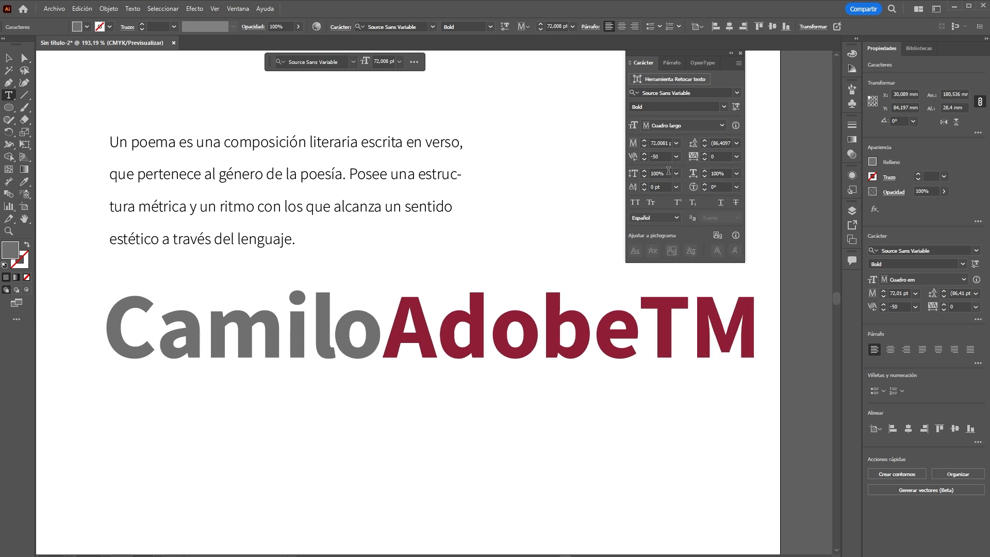
# Widen the kerning between the l and o of the grey word to 75.
pyautogui.click(651, 156)
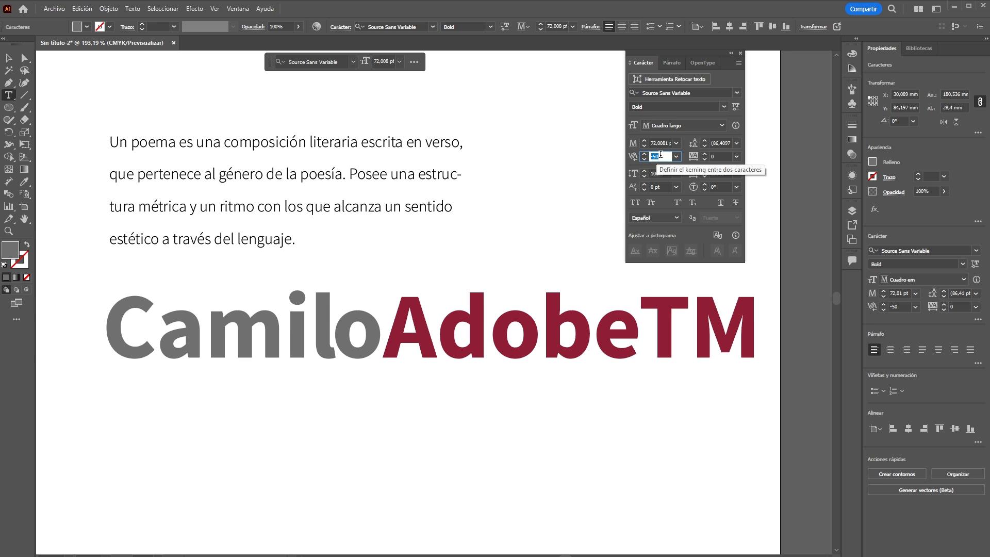
pyautogui.write('25')
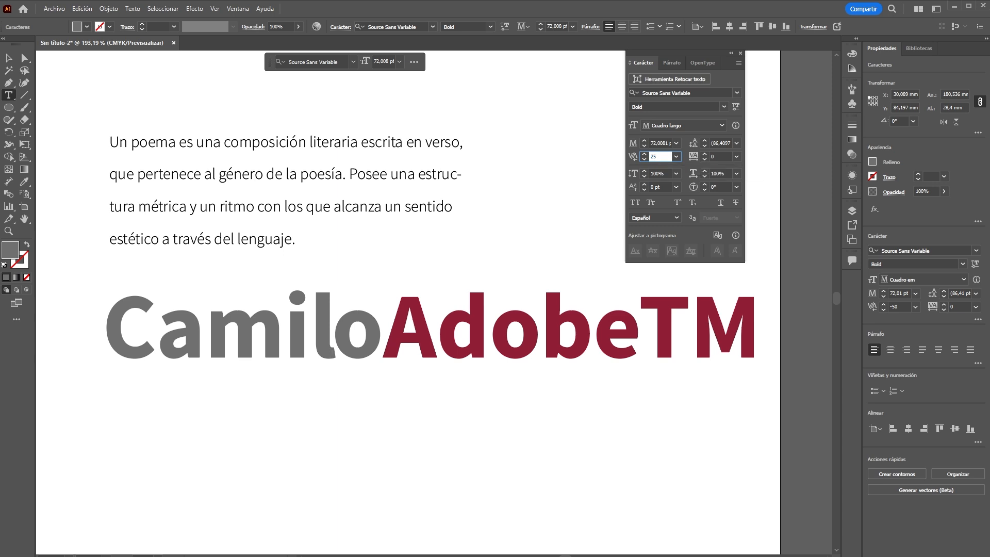
pyautogui.press('BackSpace')
pyautogui.press('BackSpace')
pyautogui.write('75')
pyautogui.press('Return')
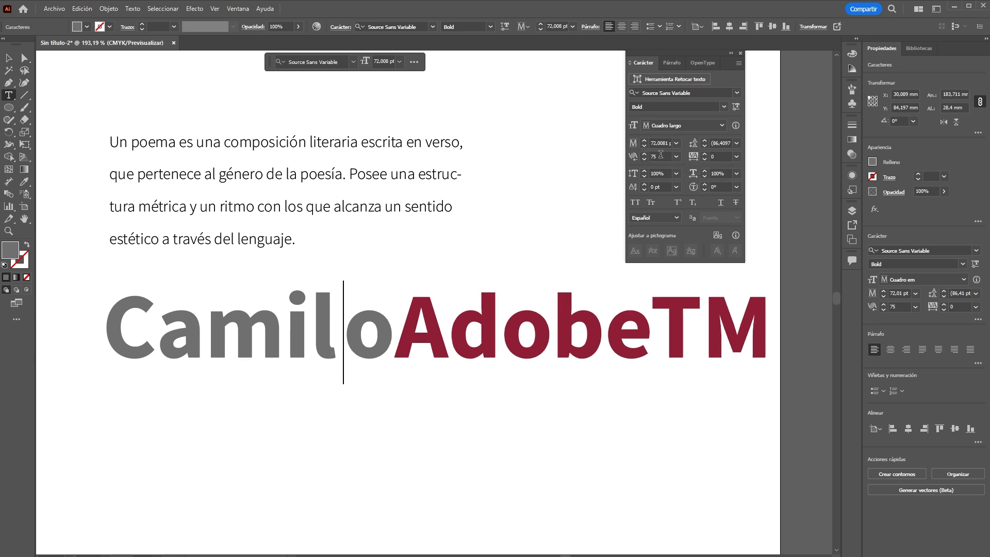
# Enter the calculation 200/5 as the kerning between the l and o, and reset the kerning to 0.
pyautogui.click(660, 154)
pyautogui.write('200/5')
pyautogui.press('Return')
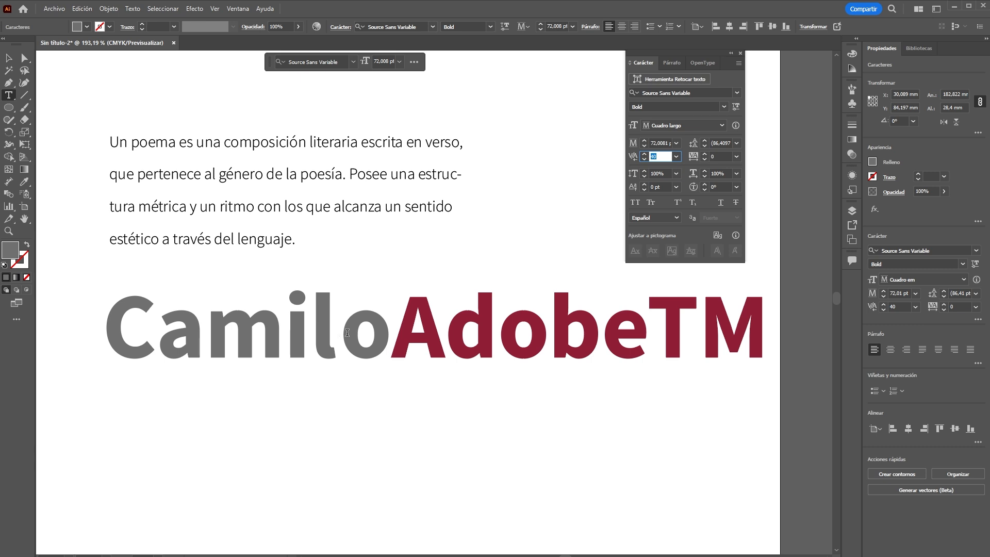
pyautogui.write('0')
pyautogui.press('Return')
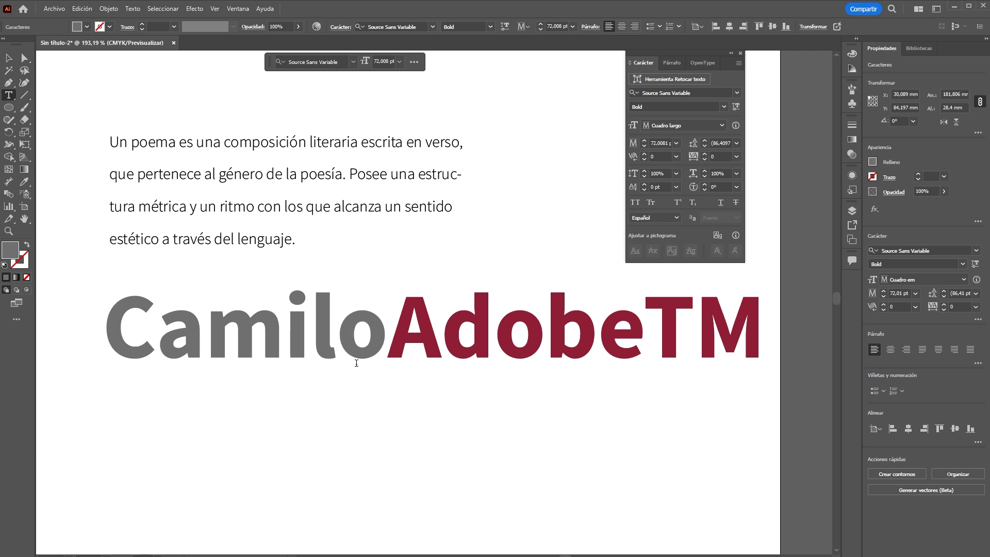
# Select the letters lo in the grey word, examine the kerning options offered for several characters, and deselect the text.
pyautogui.moveTo(317, 343); pyautogui.dragTo(369, 339)
pyautogui.click(675, 156)
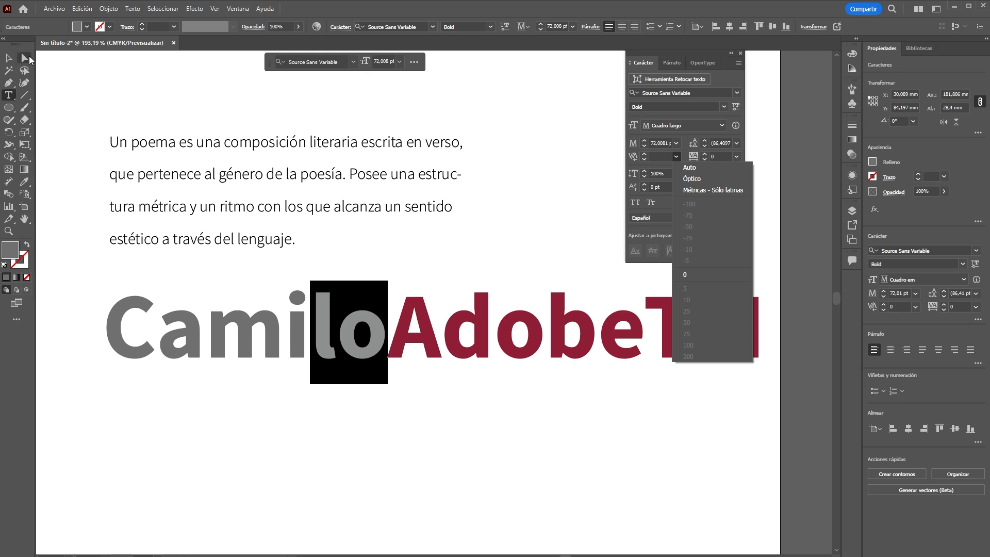
pyautogui.click(8, 58)
pyautogui.click(92, 193)
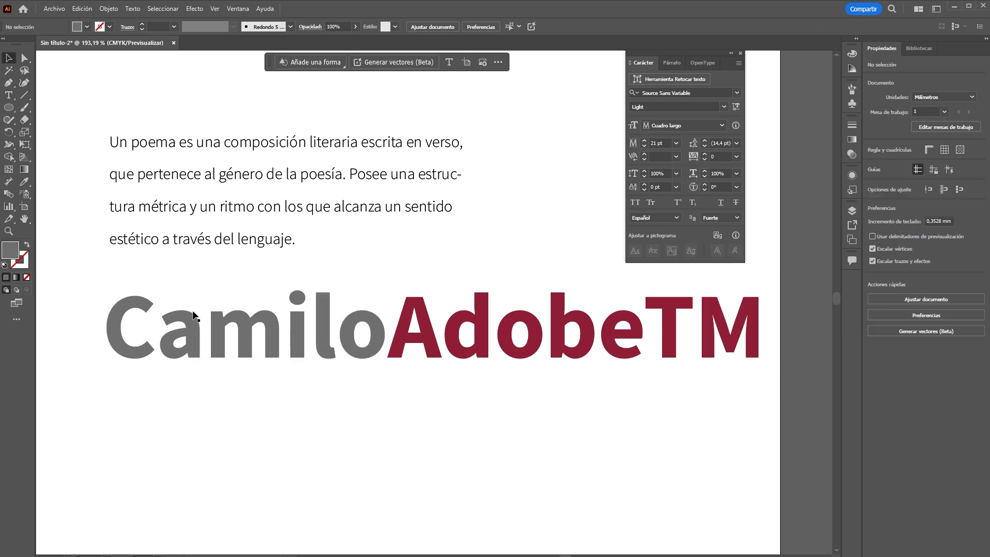
# Select the whole large title and apply Auto kerning, followed by Óptico kerning.
pyautogui.click(311, 331)
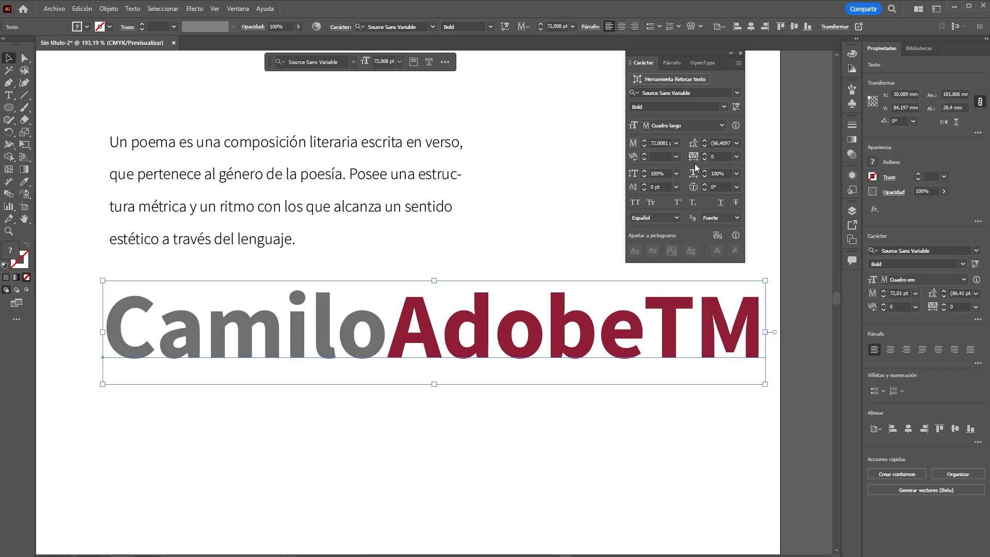
pyautogui.click(677, 155)
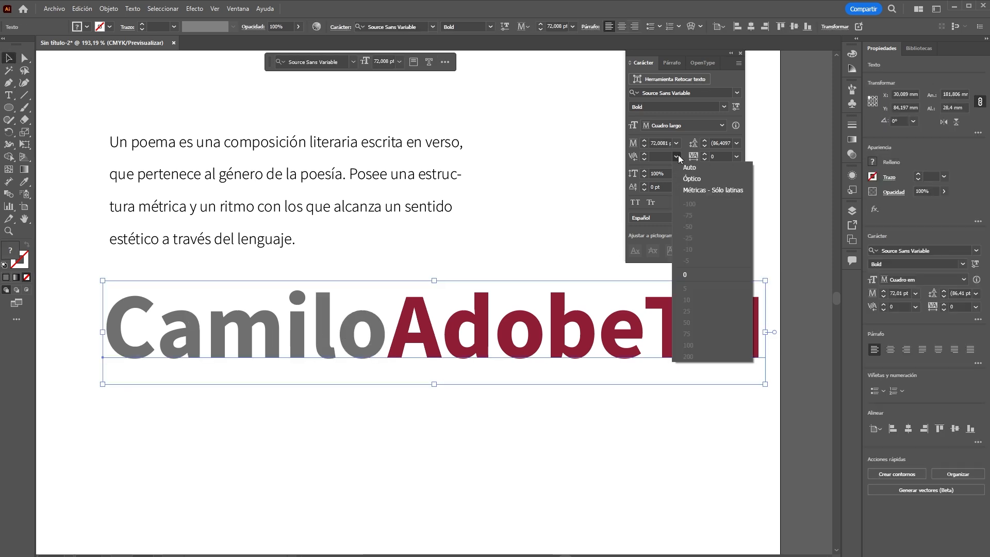
pyautogui.click(704, 168)
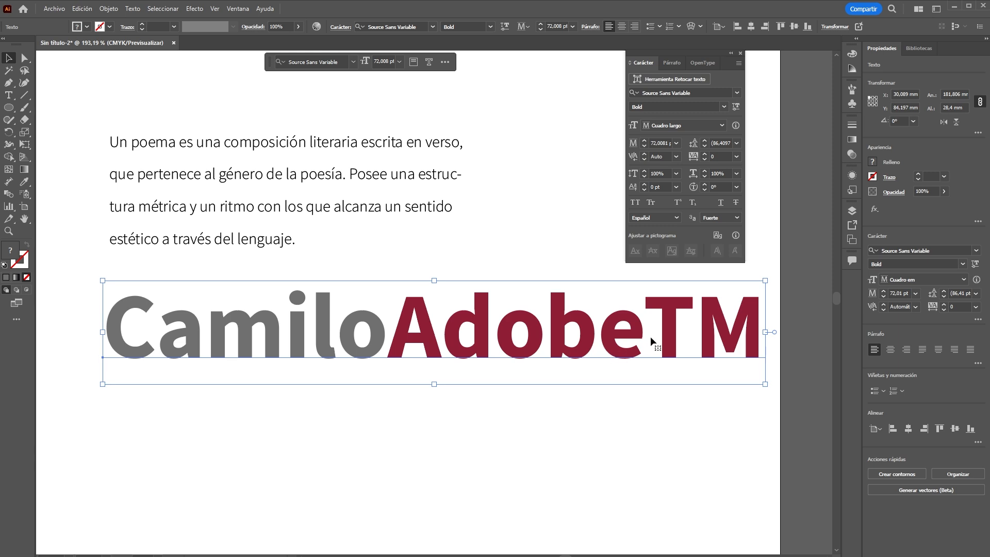
pyautogui.click(678, 157)
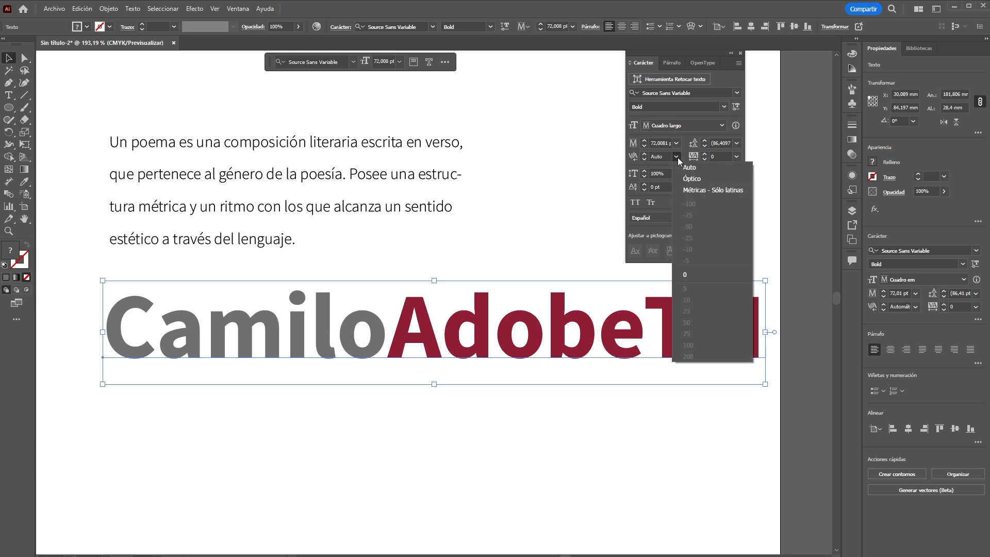
pyautogui.click(699, 180)
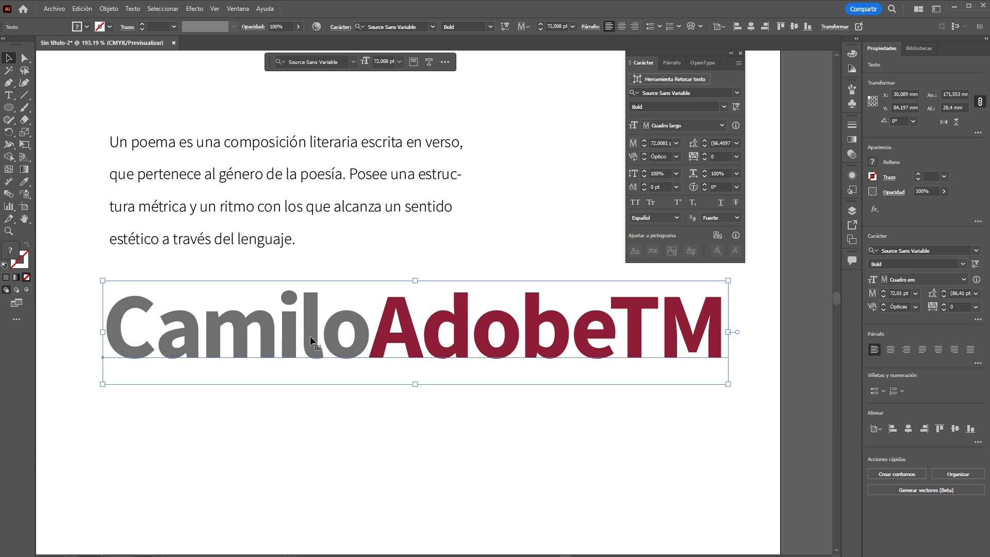
# Switch the large title's kerning to Métricas - Sólo latinas and back to Auto.
pyautogui.click(675, 157)
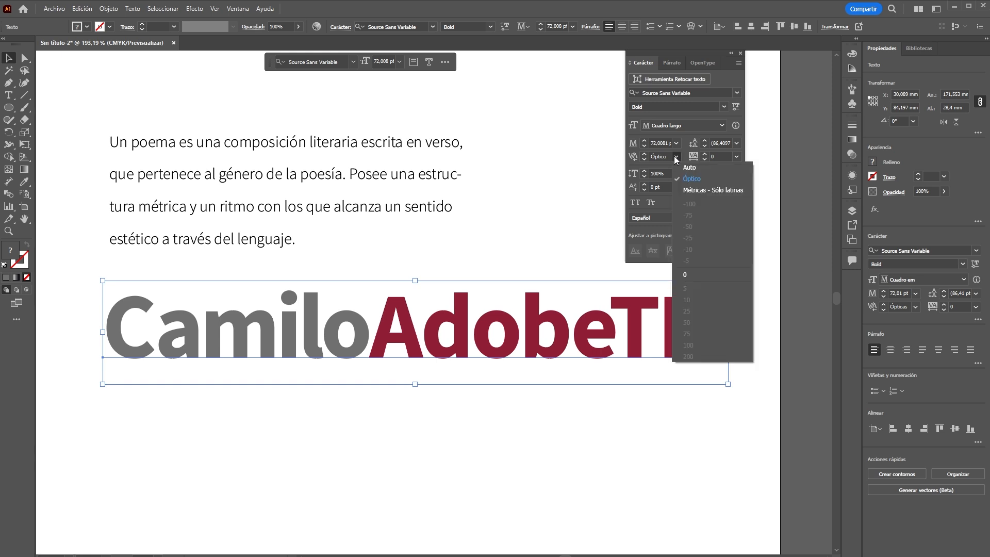
pyautogui.click(687, 190)
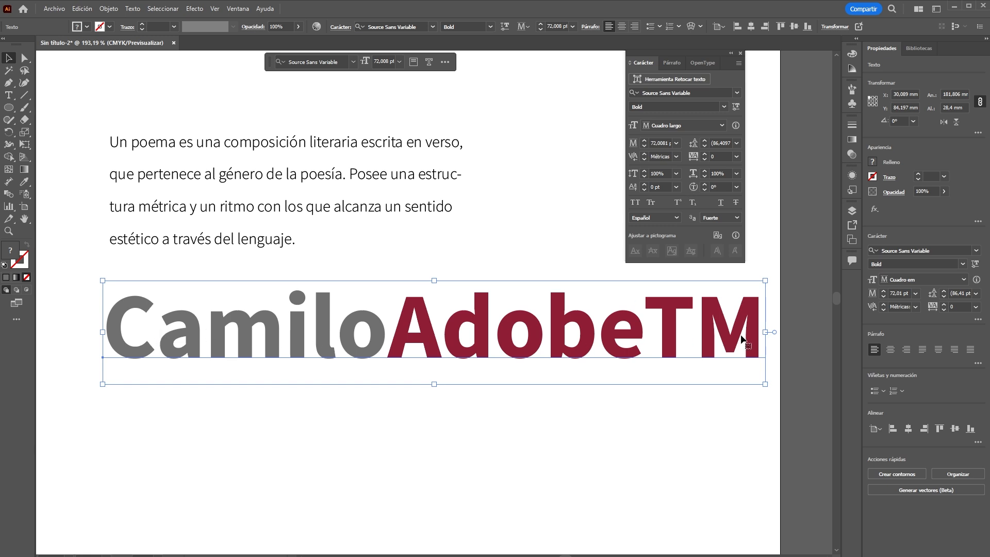
pyautogui.click(678, 157)
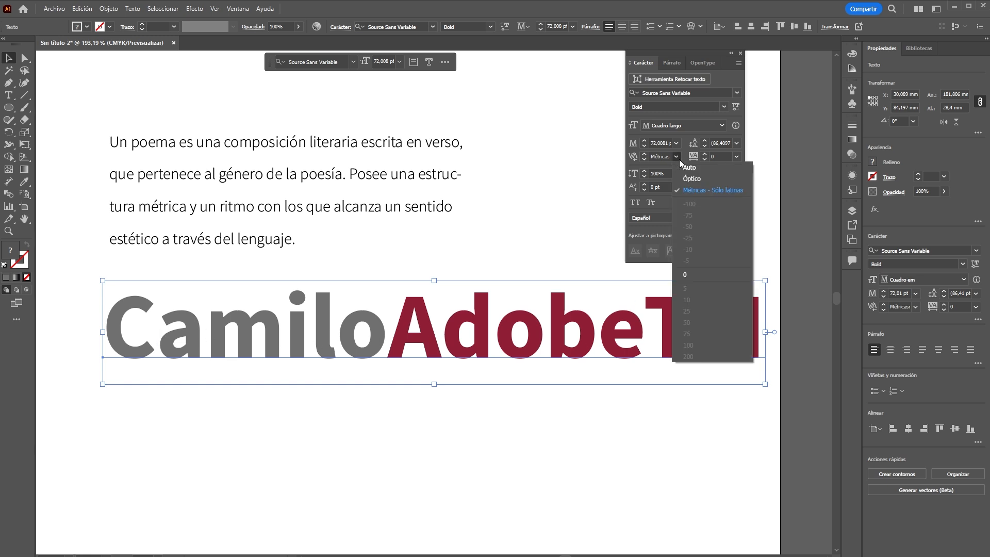
pyautogui.click(688, 167)
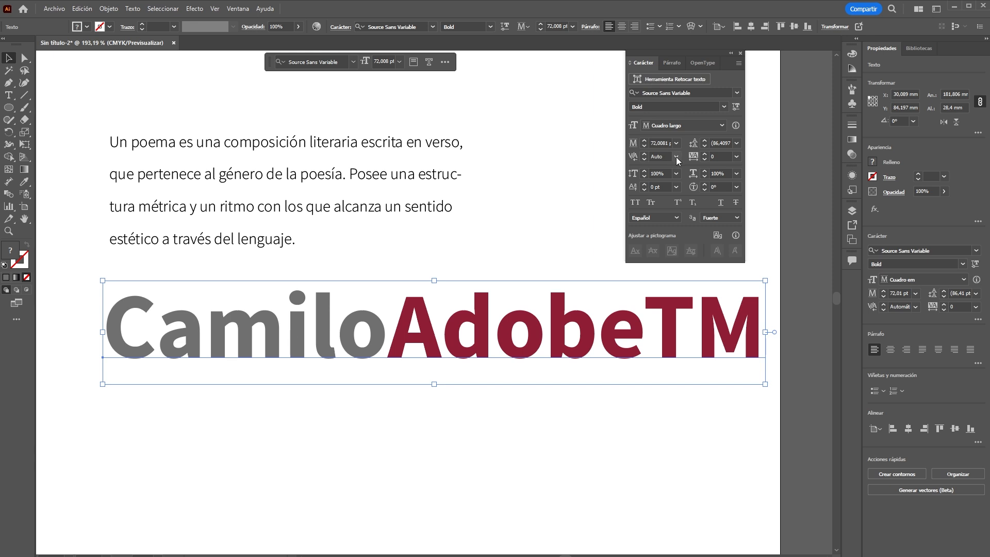
# Set the large title's kerning to Óptico and its tracking to 30.
pyautogui.click(675, 157)
pyautogui.click(679, 176)
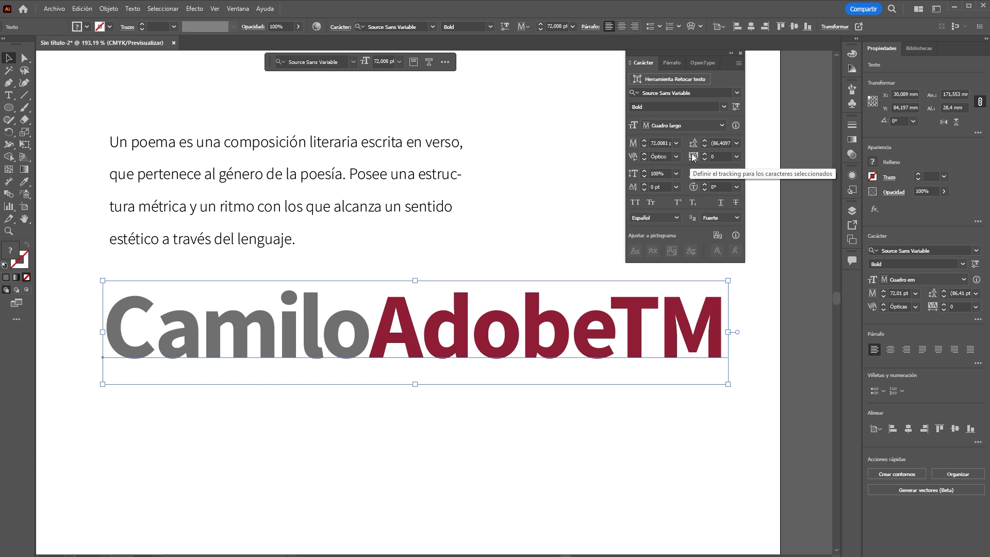
pyautogui.moveTo(728, 157); pyautogui.dragTo(699, 156)
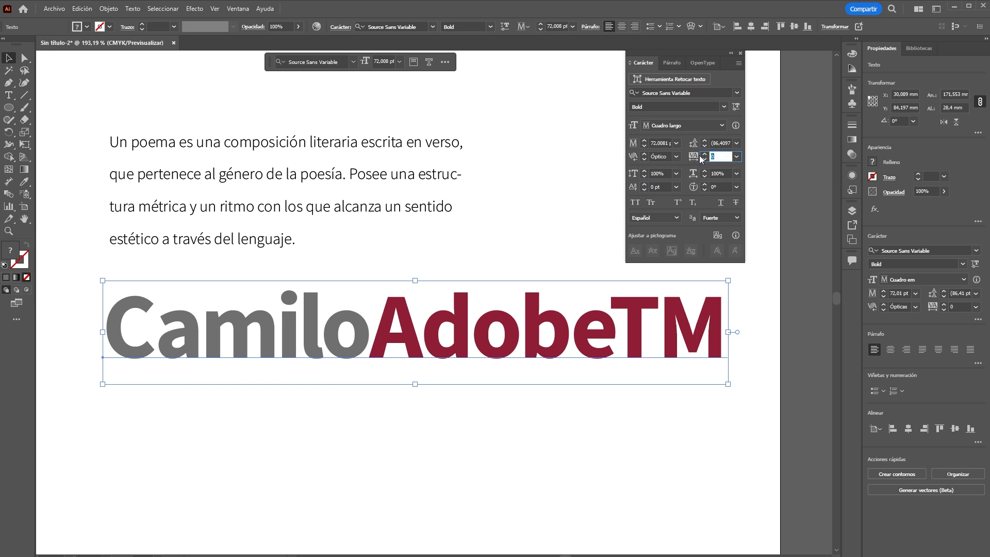
pyautogui.write('30')
pyautogui.press('Return')
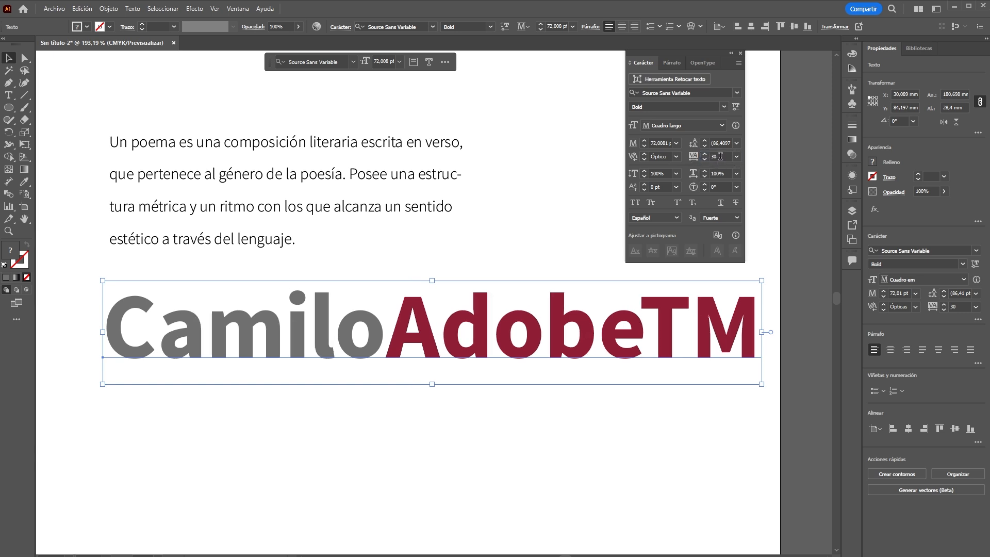
pyautogui.doubleClick(715, 157)
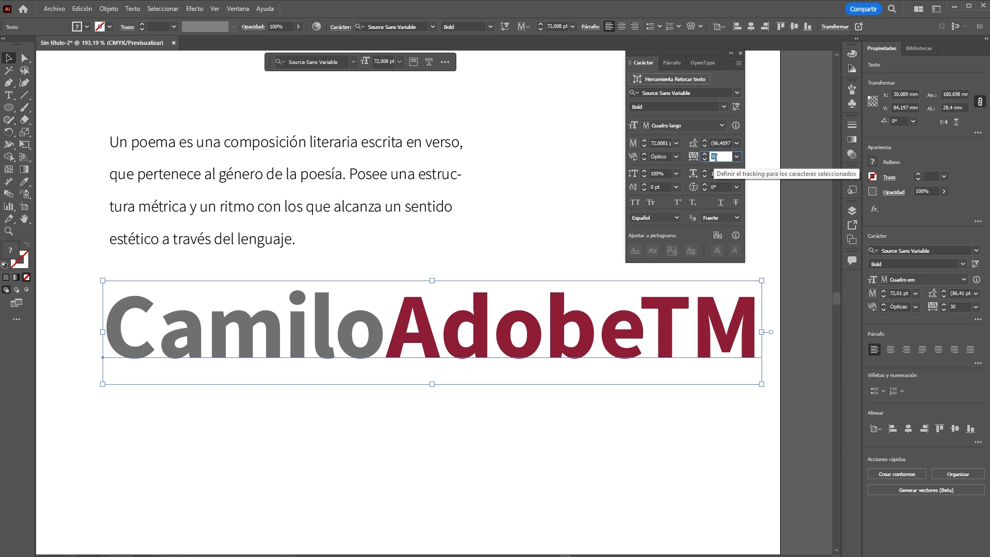
pyautogui.click(685, 168)
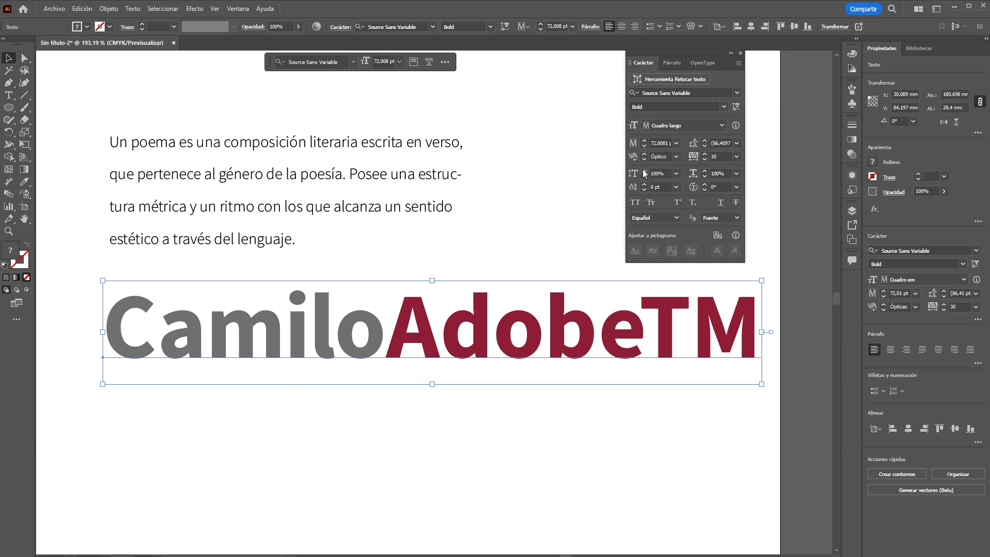
# Raise the title's vertical scale to 113%, and return its vertical and horizontal scale to 100%.
pyautogui.click(644, 171)
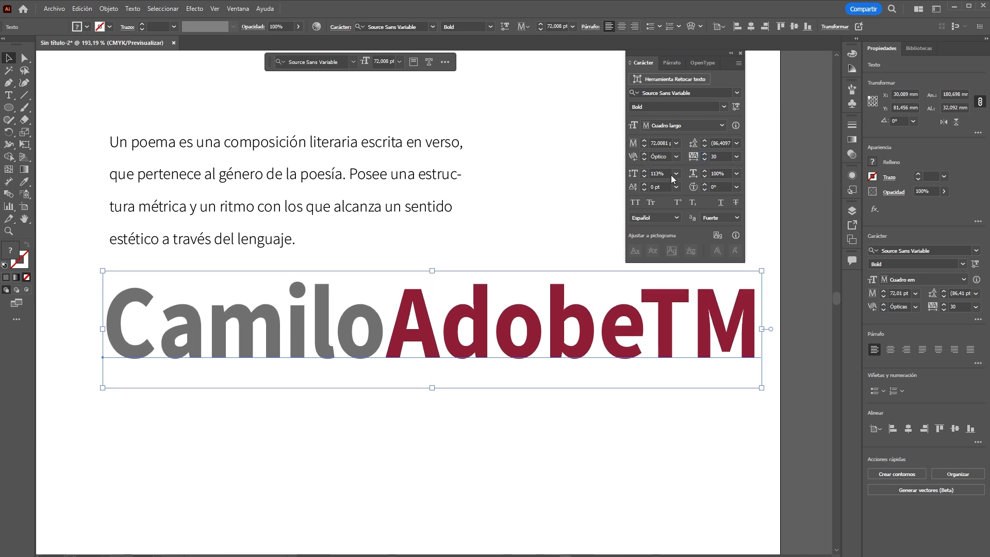
pyautogui.doubleClick(665, 174)
pyautogui.write('-5')
pyautogui.press('Return')
pyautogui.doubleClick(726, 173)
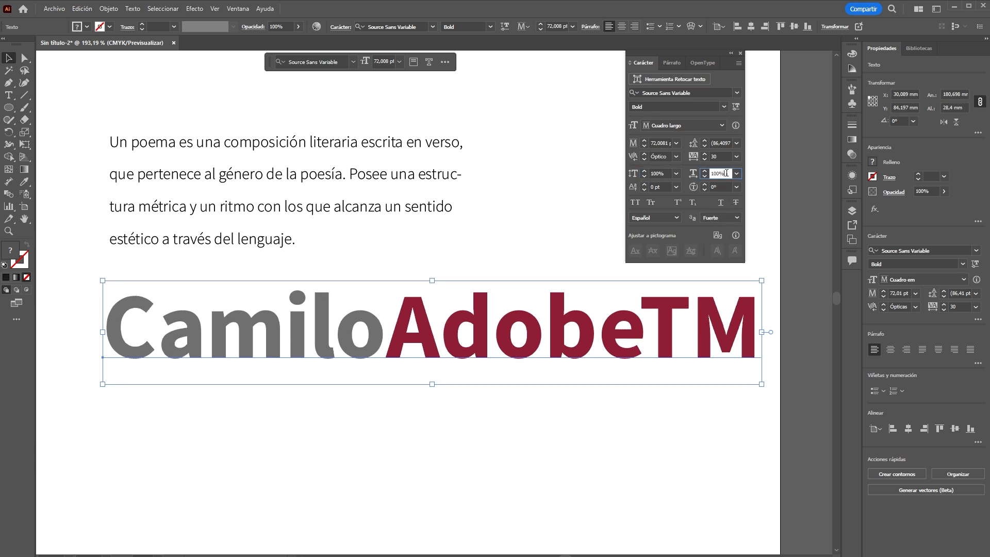
pyautogui.write('120')
pyautogui.press('Return')
# Select the letters TM at the end of the title, raise their baseline shift to 13 pt and lower it to 8 pt.
pyautogui.press('t')
pyautogui.click(506, 340)
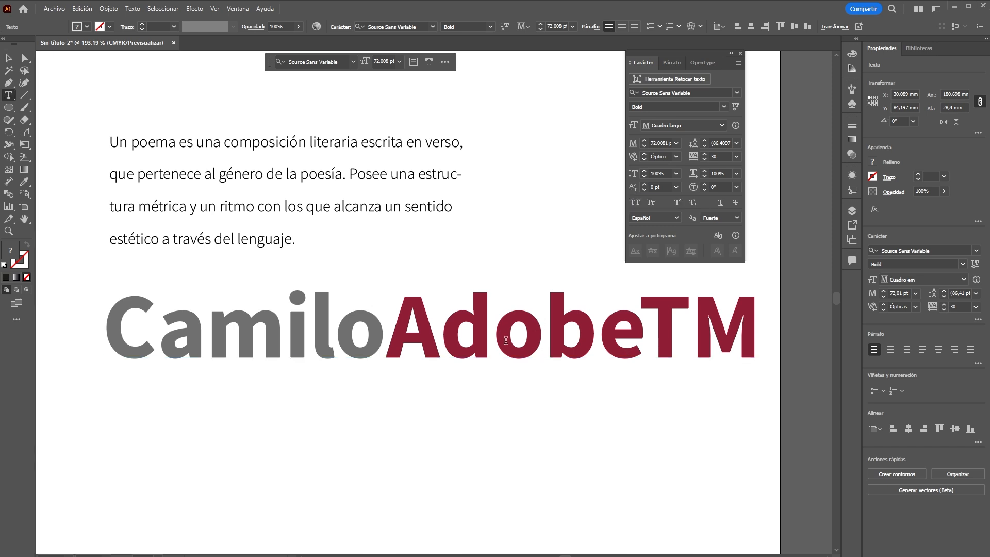
pyautogui.moveTo(664, 334); pyautogui.dragTo(767, 339)
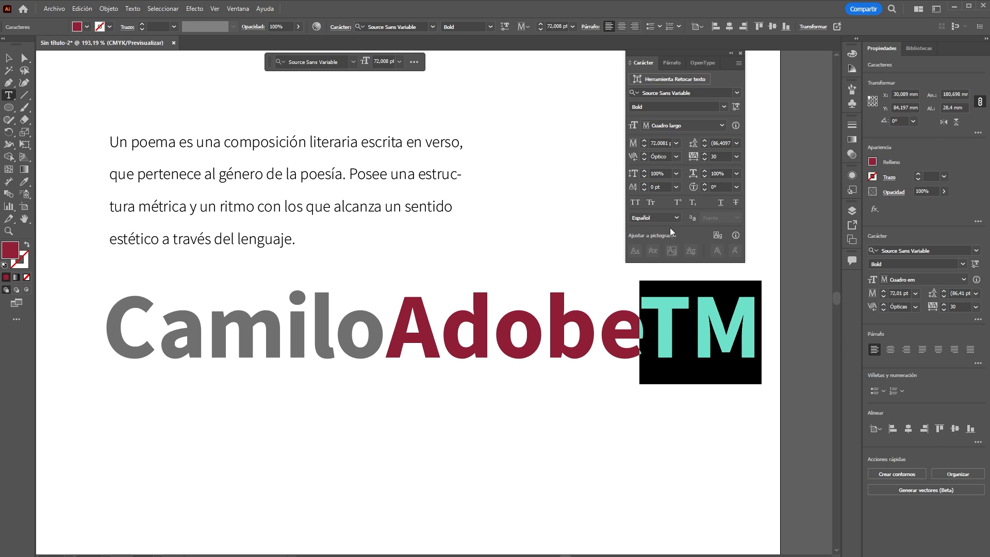
pyautogui.click(643, 186)
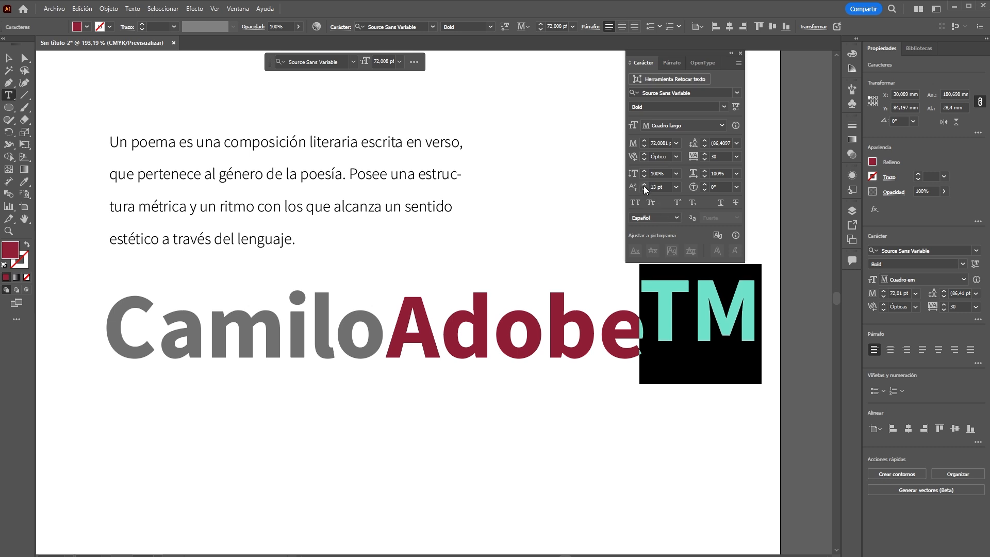
pyautogui.click(645, 190)
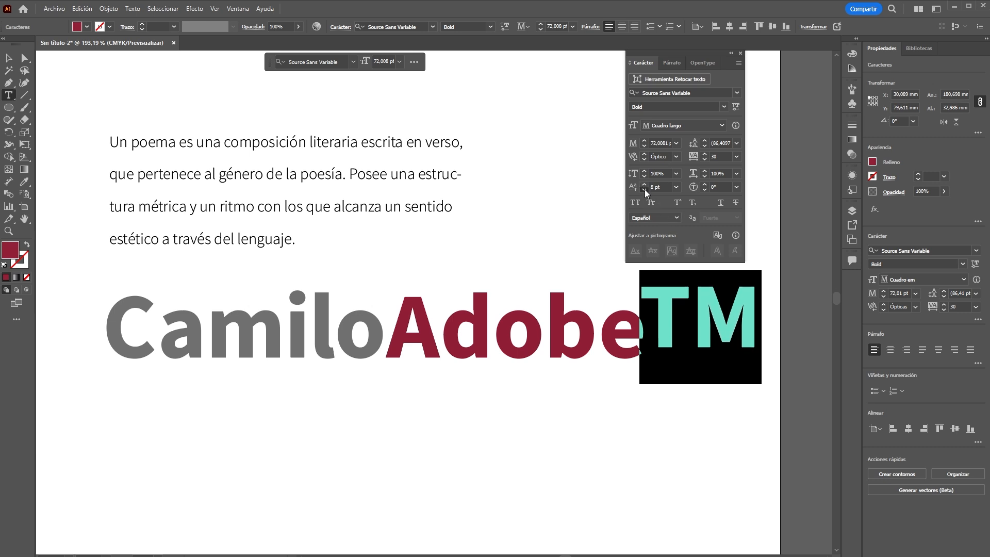
# Return the title's baseline shift to 0 pt and deselect its letters.
pyautogui.click(704, 190)
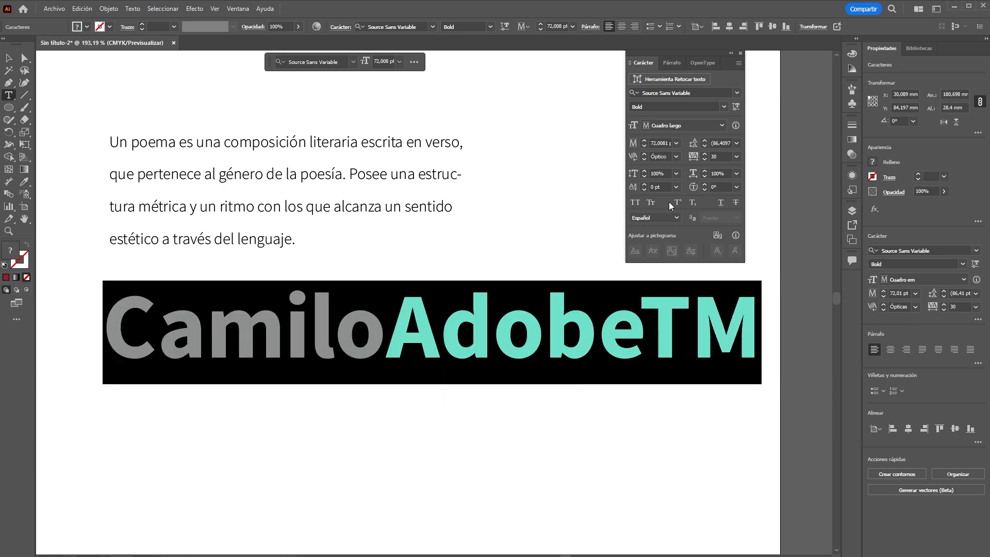
pyautogui.click(599, 310)
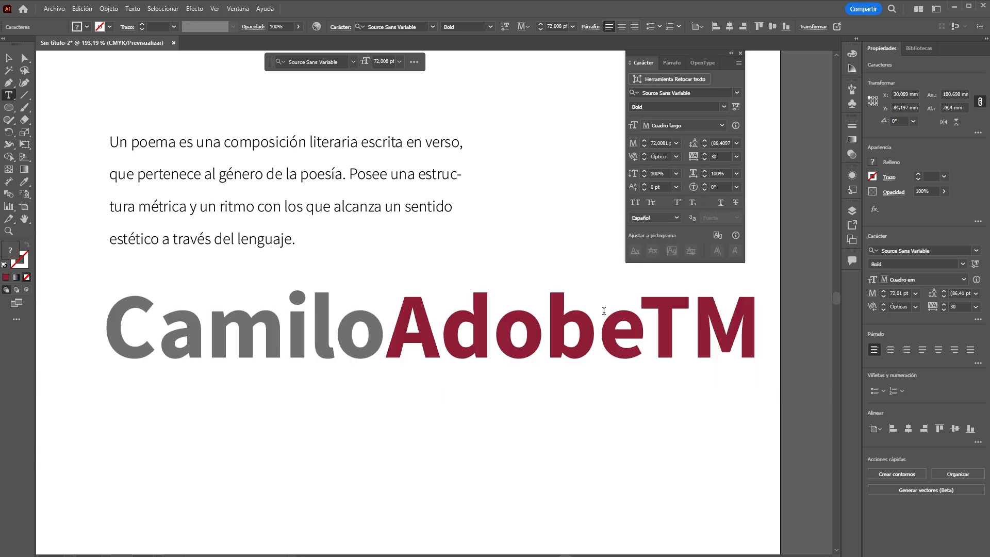
# Select the title's letters before TM, set them in all caps, and switch them to small caps.
pyautogui.moveTo(639, 332); pyautogui.dragTo(106, 330)
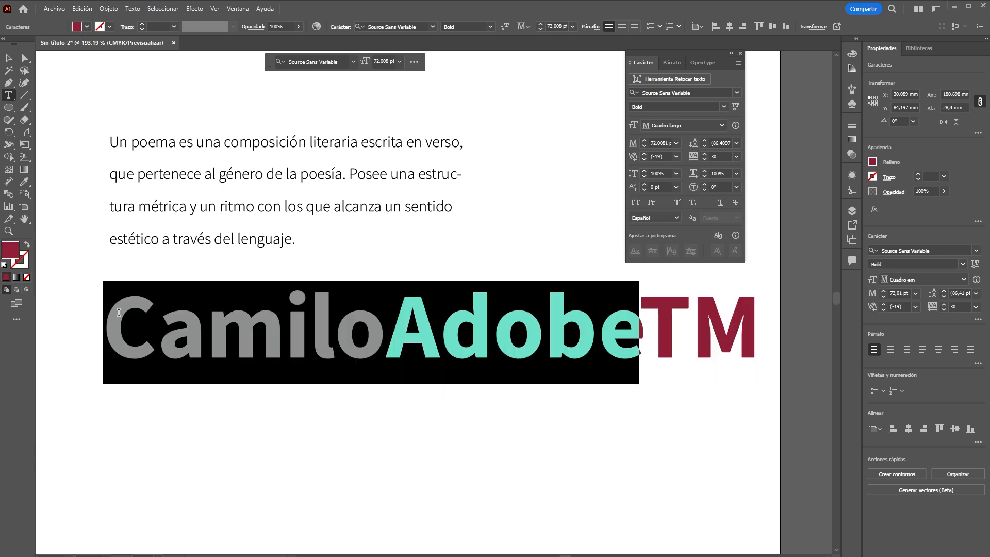
pyautogui.click(635, 202)
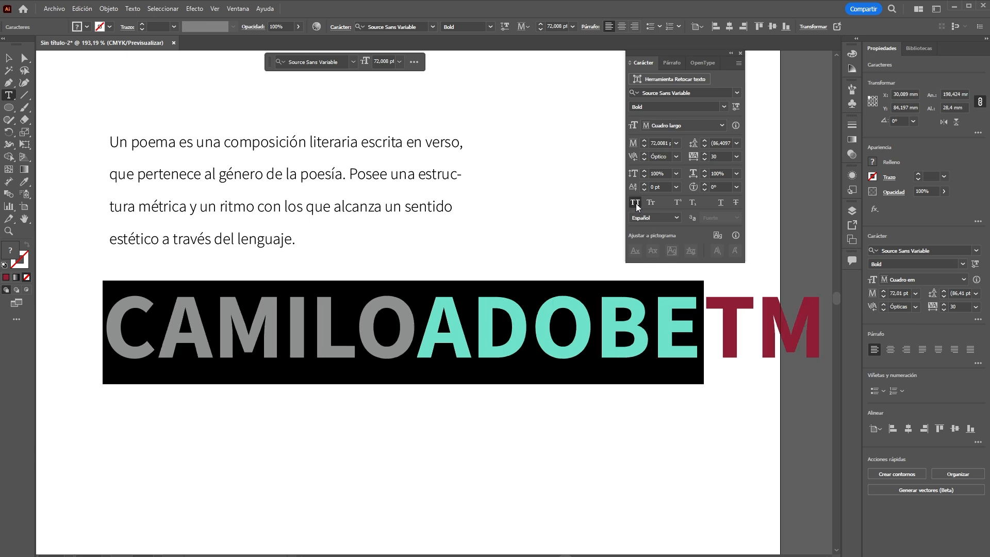
pyautogui.click(650, 202)
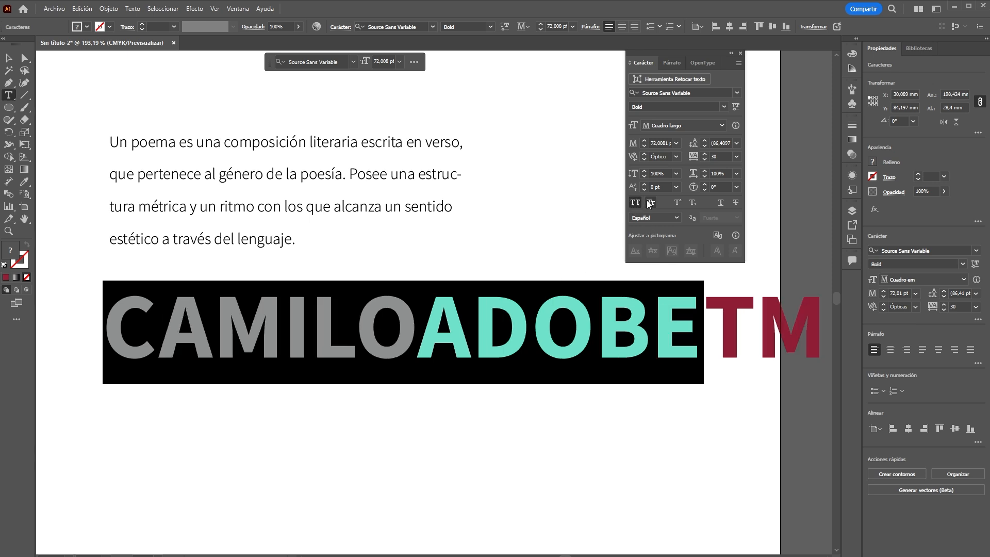
pyautogui.click(150, 332)
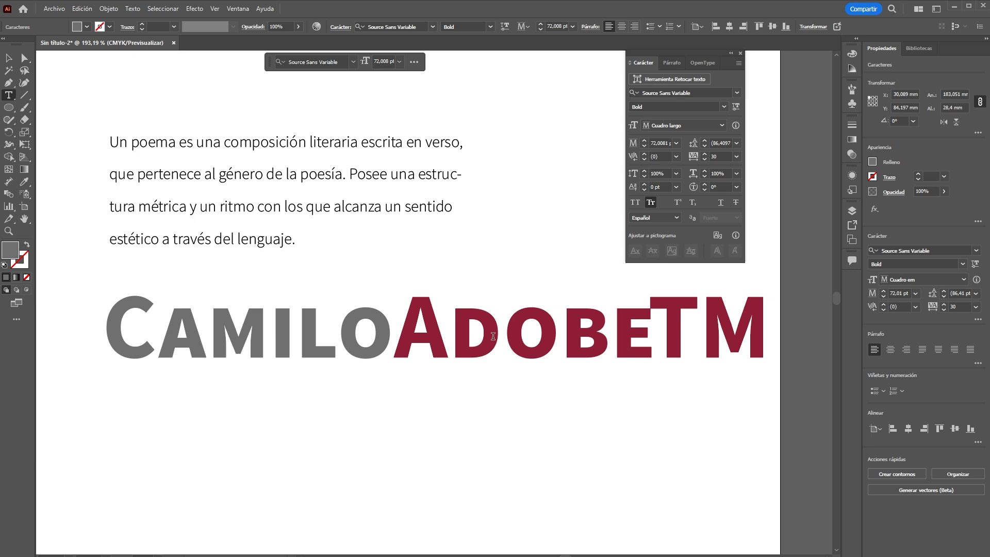
# Select the letters TM at the end of the title, make them superscript, and switch them to subscript.
pyautogui.moveTo(666, 324); pyautogui.dragTo(763, 330)
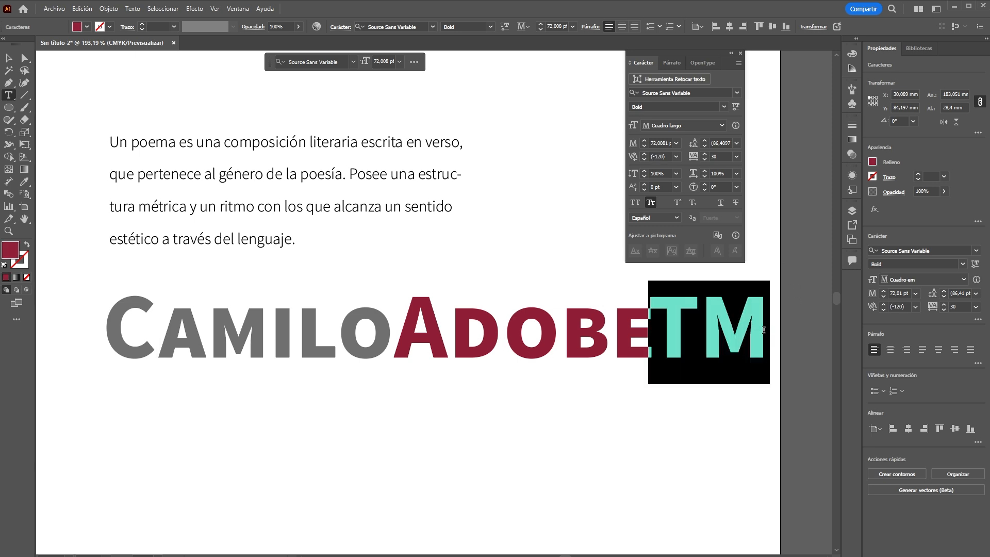
pyautogui.click(678, 202)
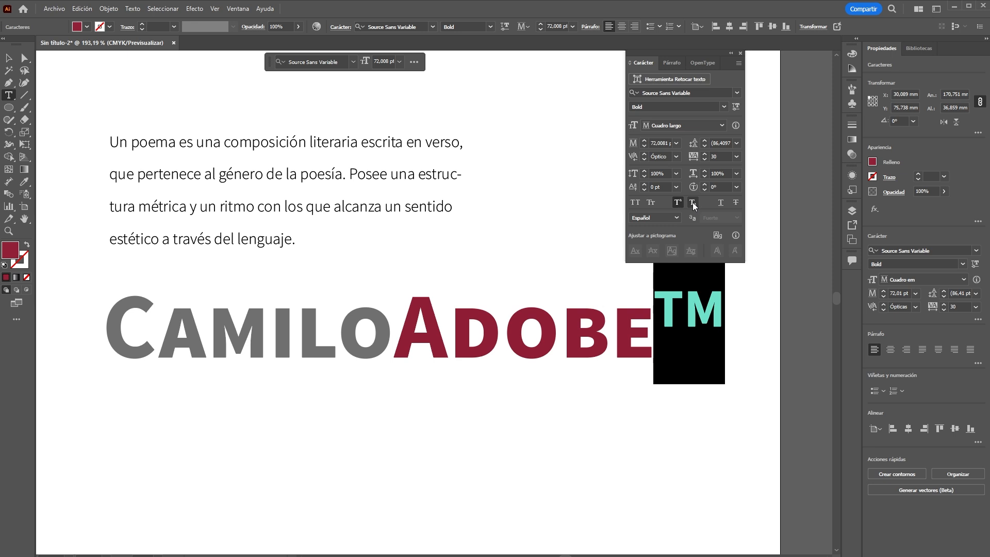
pyautogui.click(692, 202)
# Apply strikethrough and underline to the word Adobe in the title, remove both, and deselect the text.
pyautogui.press('Left')
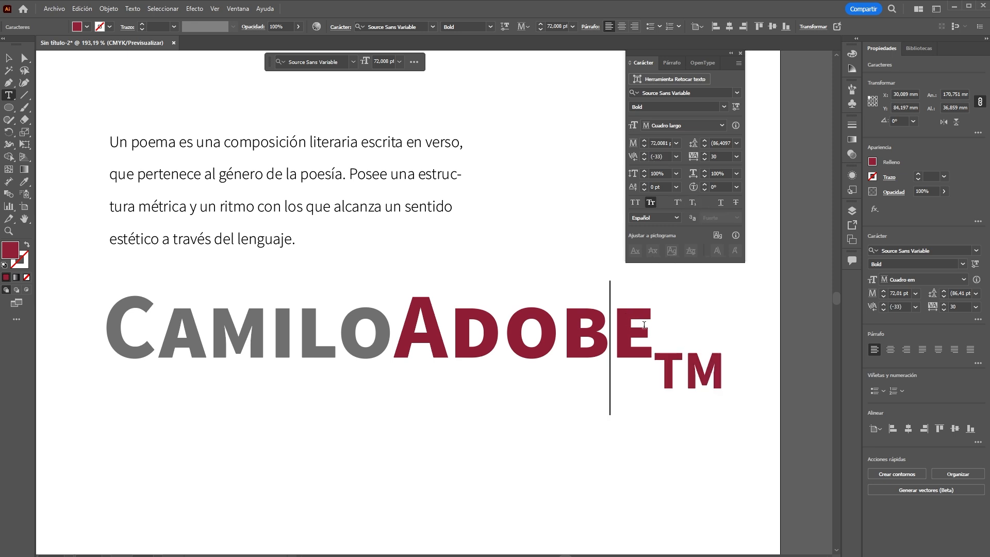
pyautogui.hotkey('shift', 'Left')
pyautogui.hotkey('shift', 'Left')
pyautogui.hotkey('shift', 'Left')
pyautogui.hotkey('shift', 'Left')
pyautogui.hotkey('shift', 'Left')
pyautogui.click(735, 201)
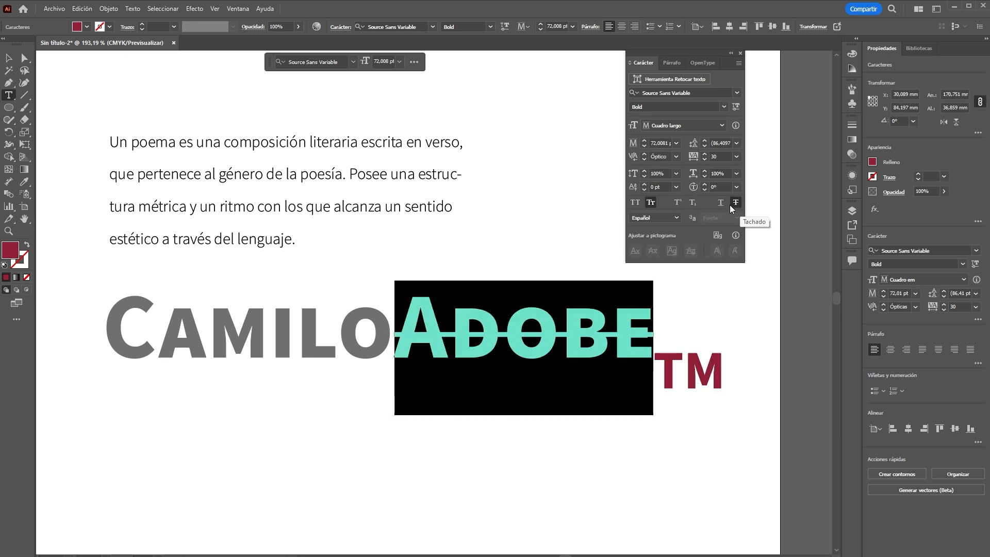
pyautogui.click(720, 202)
pyautogui.click(735, 203)
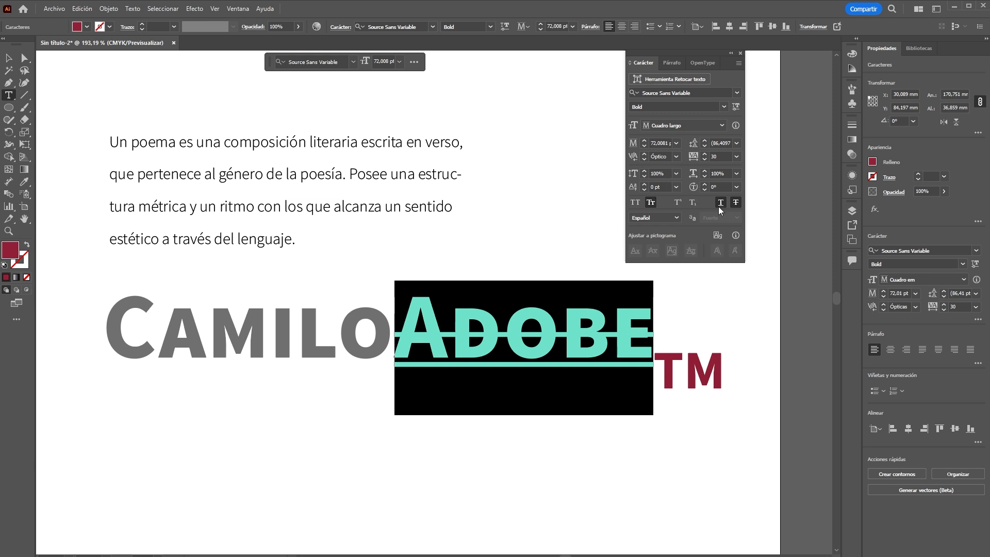
pyautogui.click(721, 204)
pyautogui.click(9, 58)
pyautogui.click(600, 247)
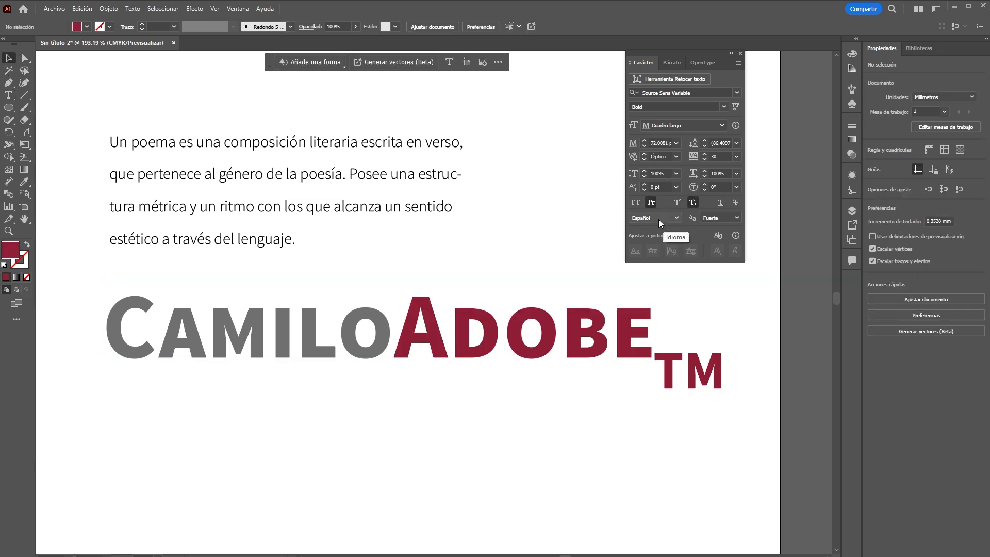
pyautogui.click(421, 208)
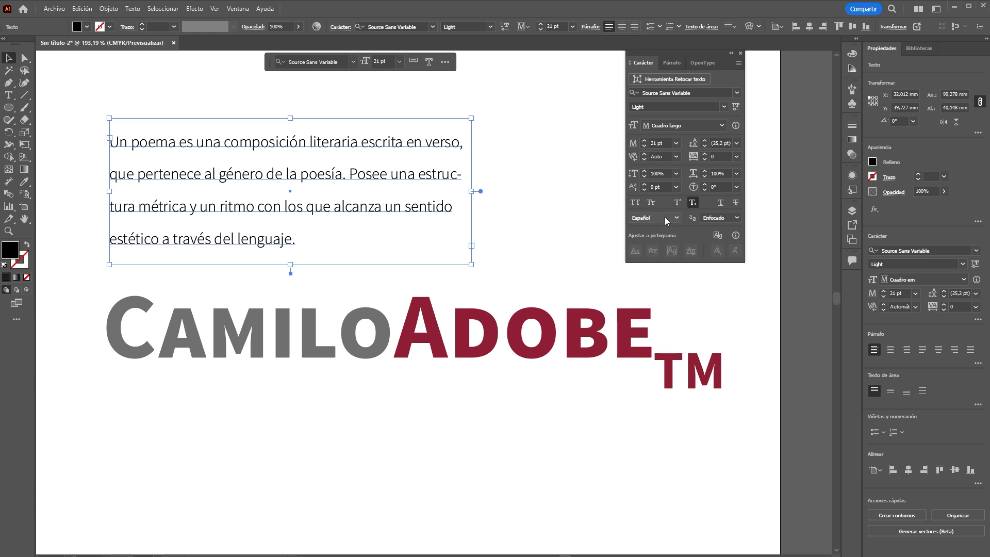
pyautogui.click(490, 221)
pyautogui.click(431, 214)
pyautogui.click(546, 233)
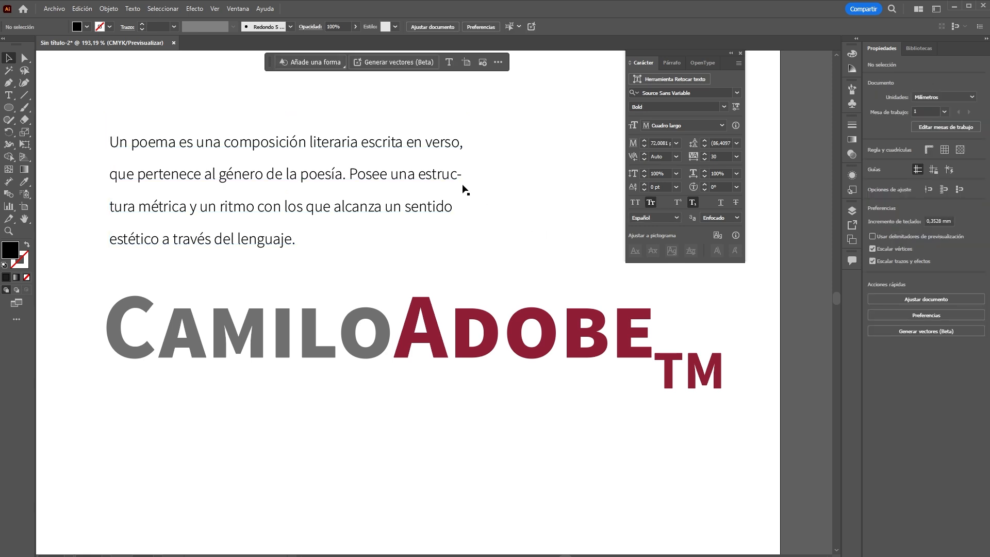
# Try right alignment and bullets on the poem paragraph, and justify it with the last line aligned left.
pyautogui.click(450, 176)
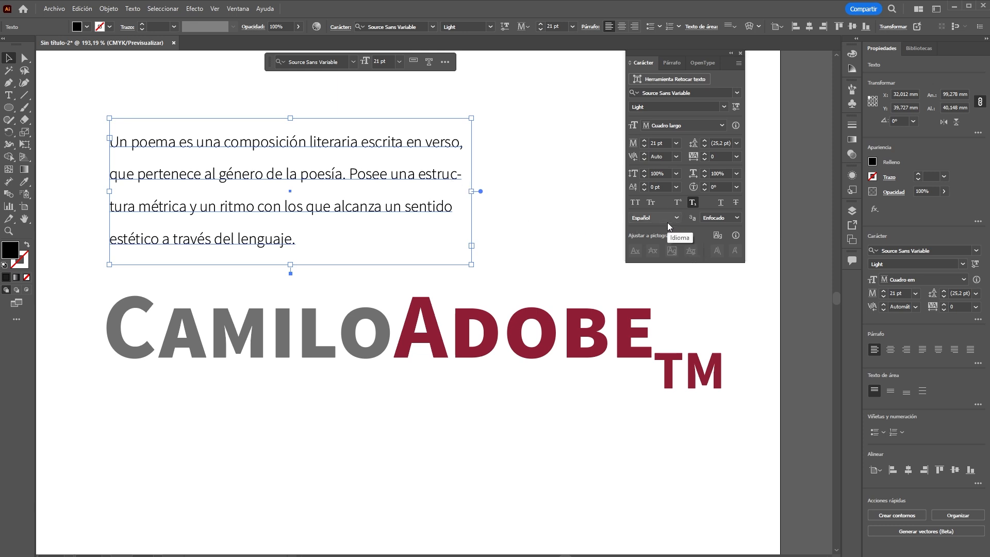
pyautogui.click(671, 63)
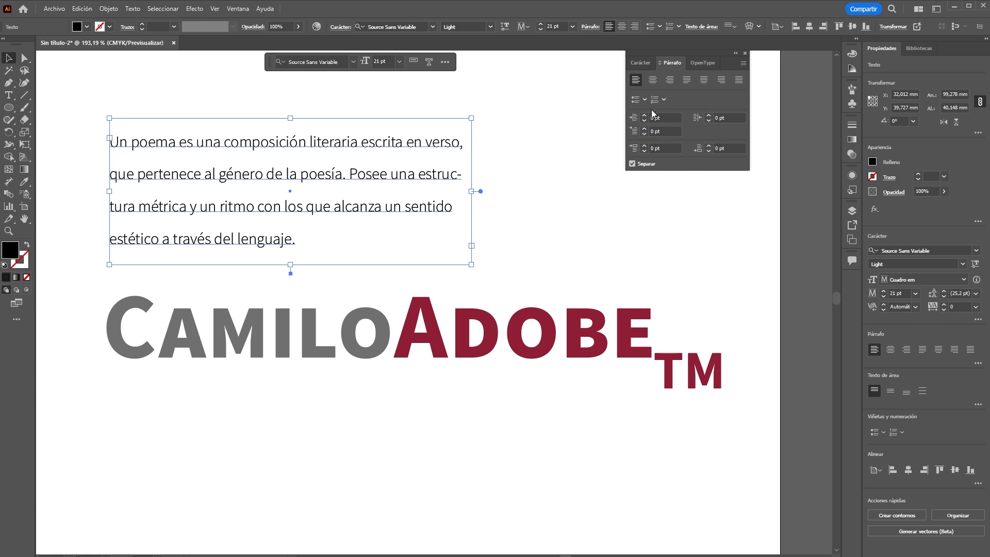
pyautogui.click(669, 81)
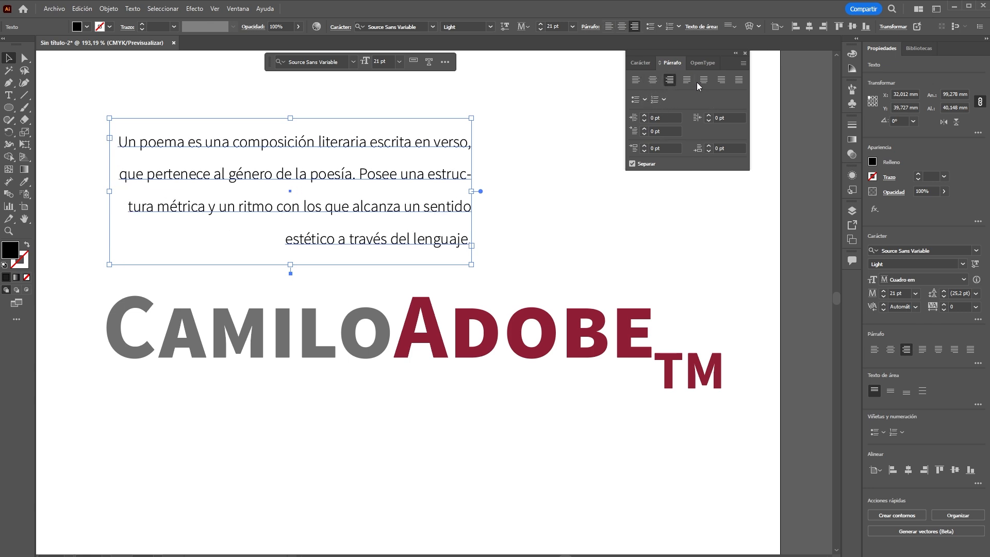
pyautogui.click(636, 99)
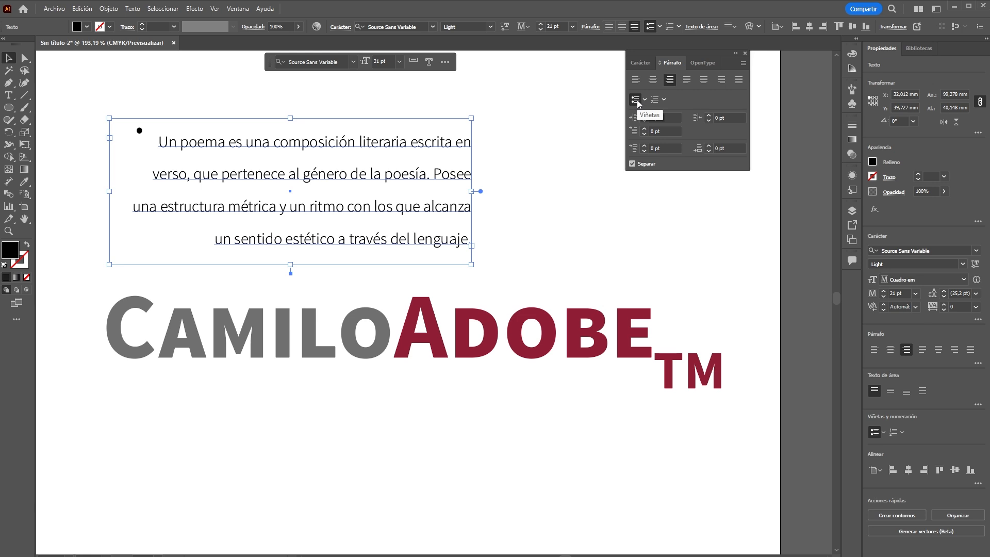
pyautogui.click(638, 100)
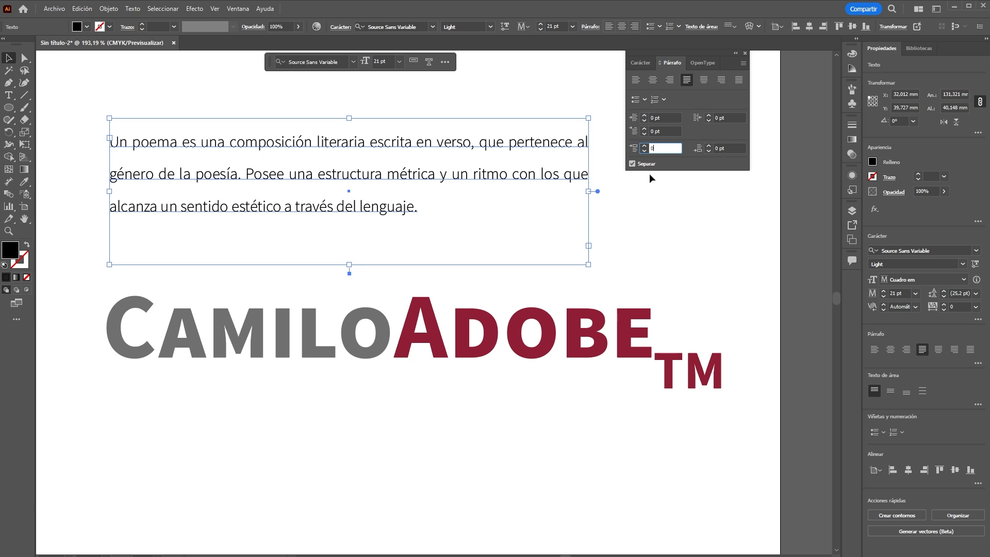
# Turn the poem paragraph's hyphenation off and on again, and resize its text frame to about 115 mm wide.
pyautogui.click(632, 165)
pyautogui.click(633, 164)
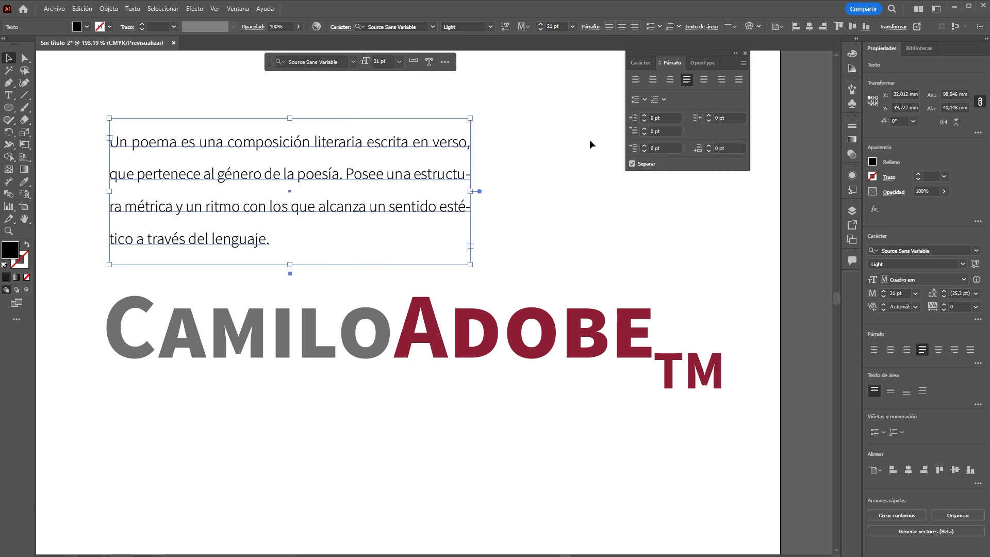
pyautogui.click(638, 64)
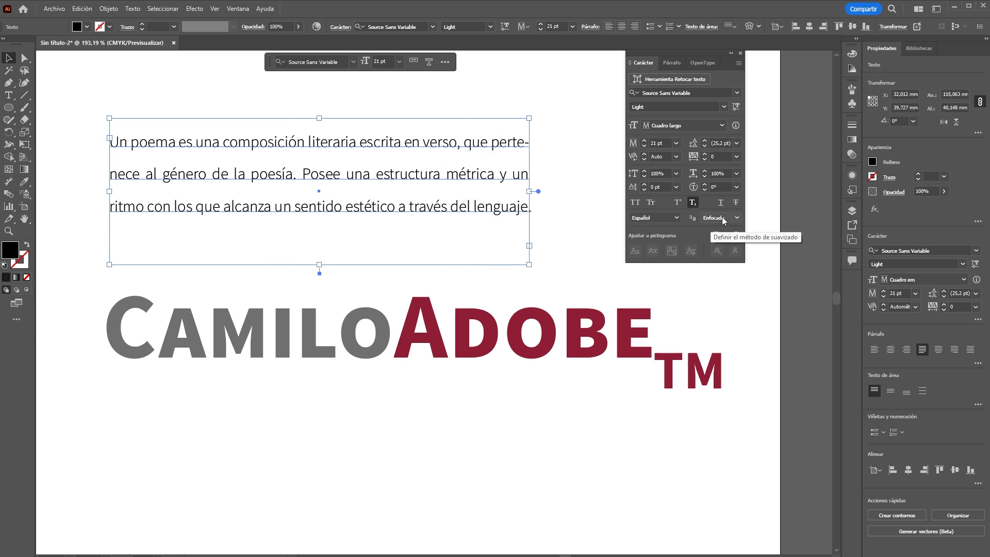
pyautogui.click(593, 260)
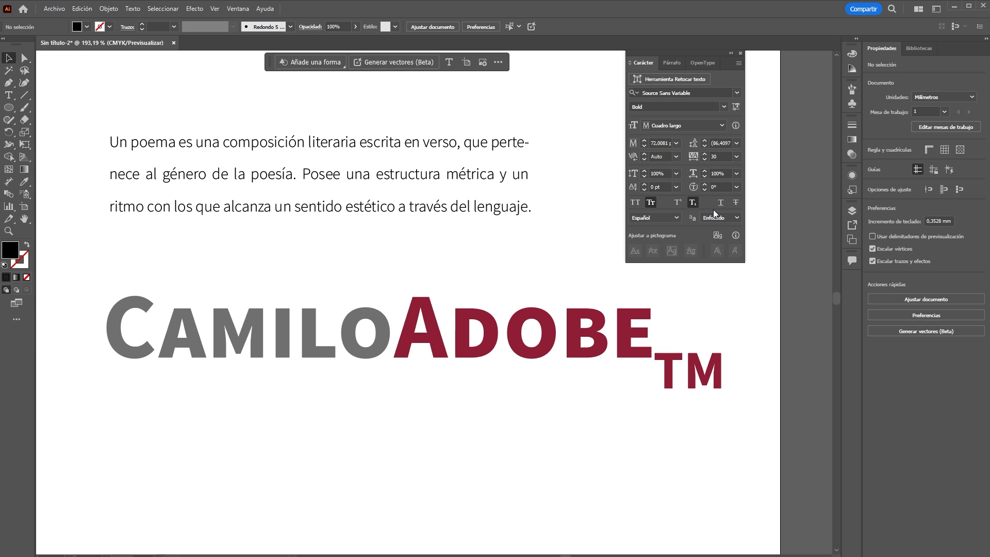
# Show the document in pixel preview and zoom in on the last letters of the title.
pyautogui.click(719, 220)
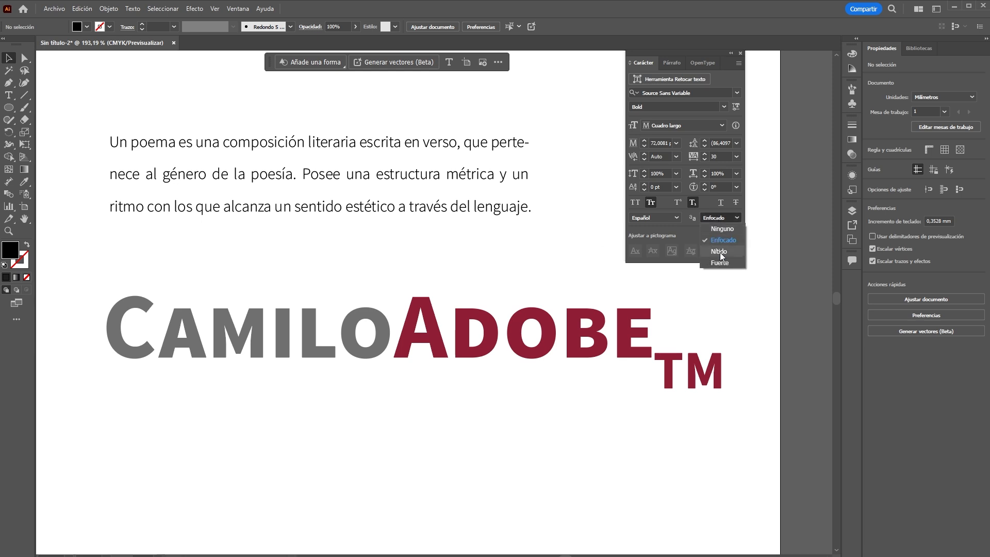
pyautogui.click(212, 8)
pyautogui.click(212, 8)
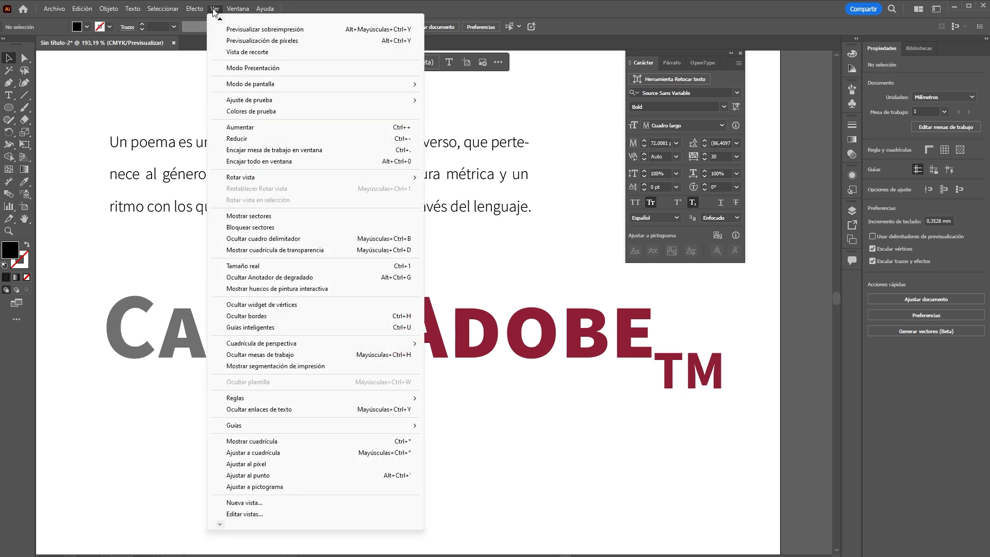
pyautogui.click(290, 45)
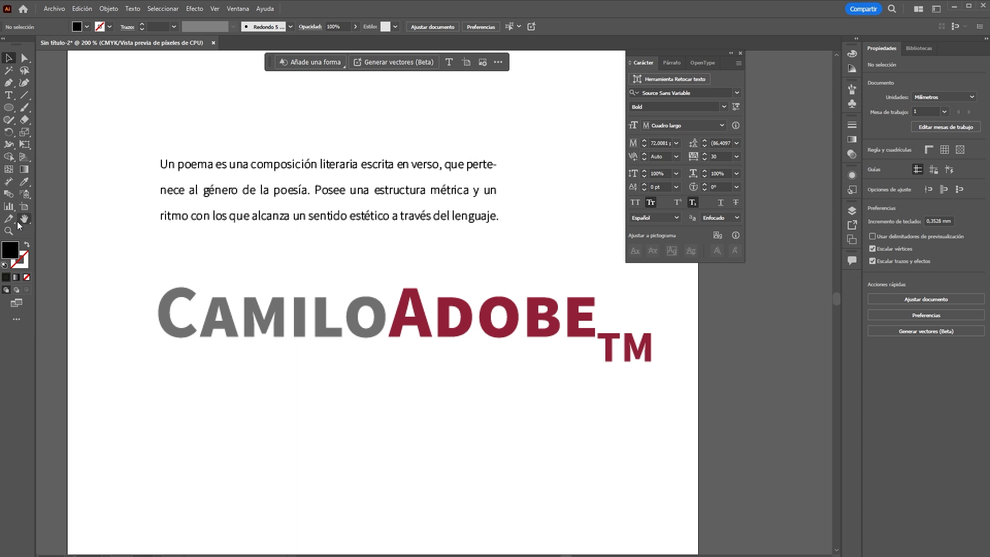
pyautogui.click(8, 231)
pyautogui.moveTo(439, 268); pyautogui.dragTo(699, 401)
pyautogui.press('v')
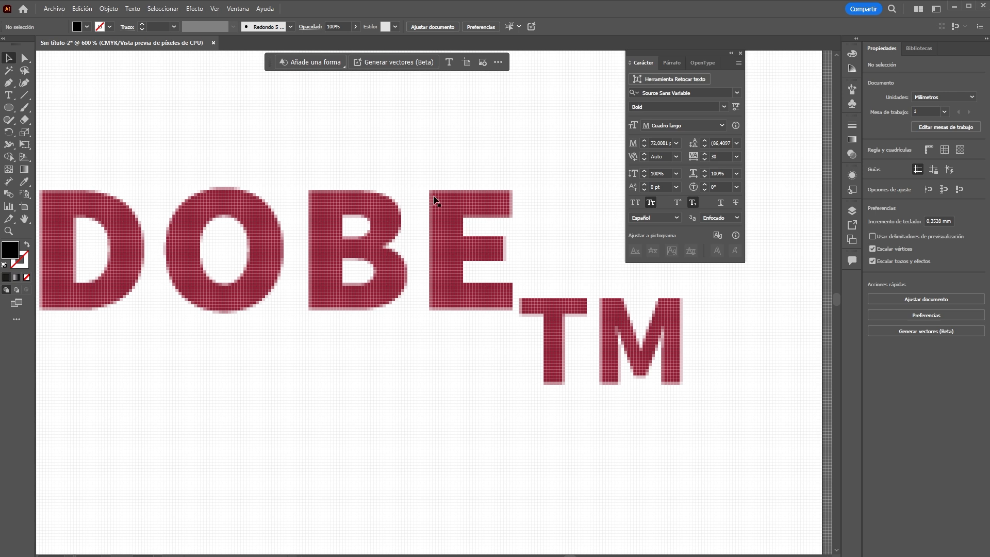
# Select the title and switch its anti-aliasing to Ninguno, Enfocado and Nítido in turn, ending with Fuerte.
pyautogui.click(406, 265)
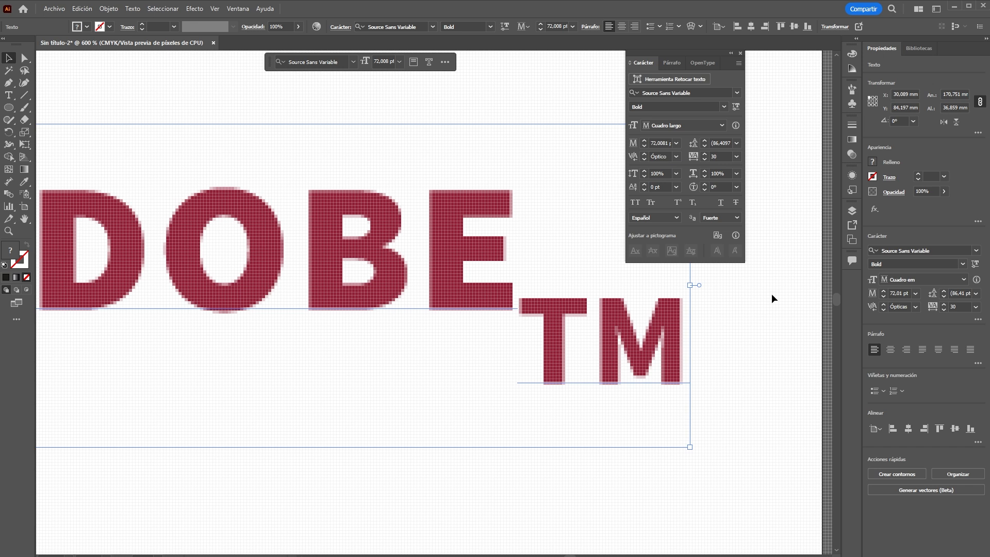
pyautogui.click(721, 219)
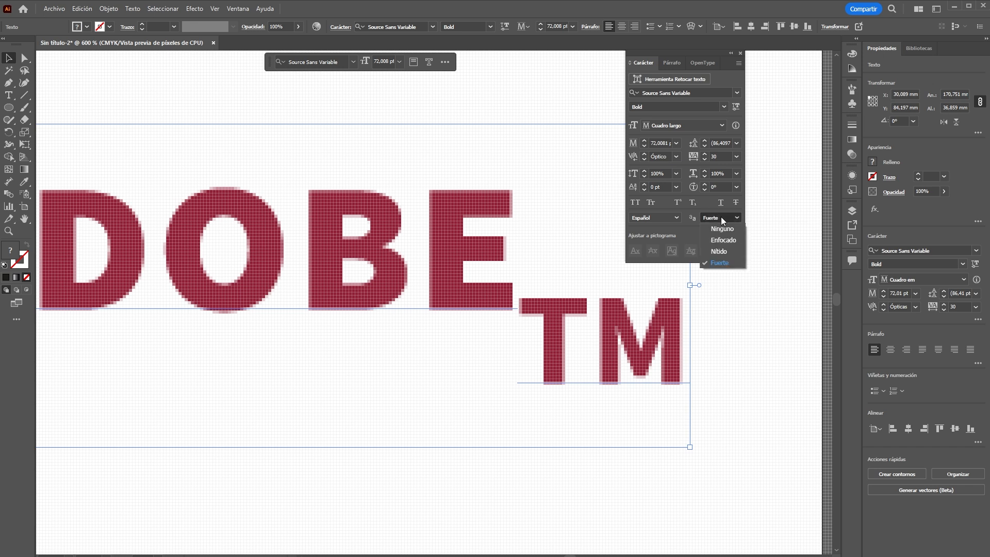
pyautogui.click(721, 227)
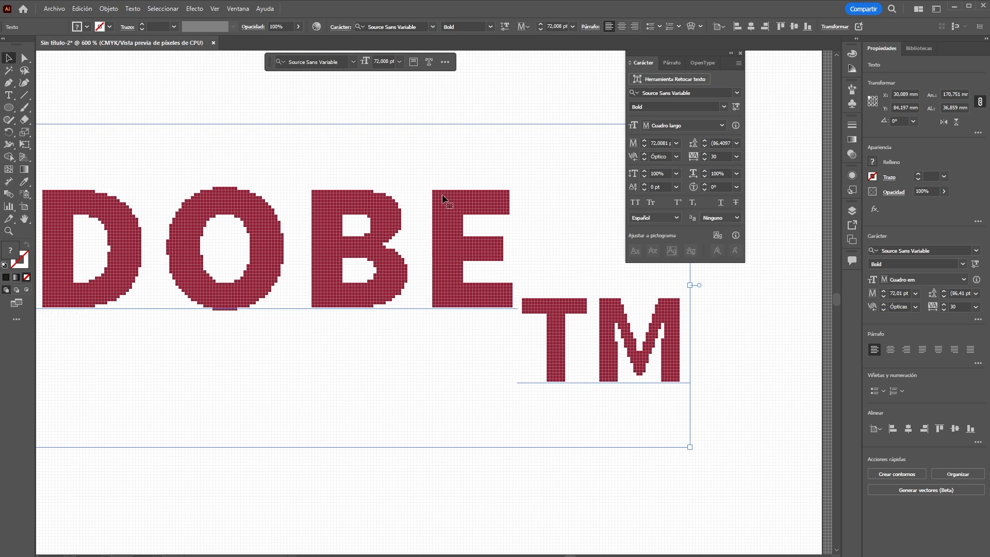
pyautogui.click(716, 216)
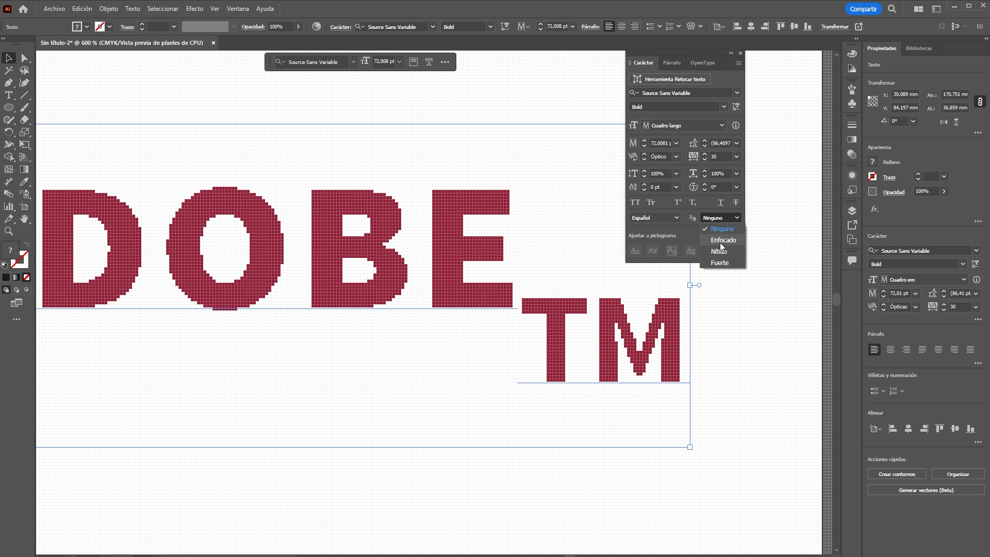
pyautogui.click(720, 241)
pyautogui.click(710, 218)
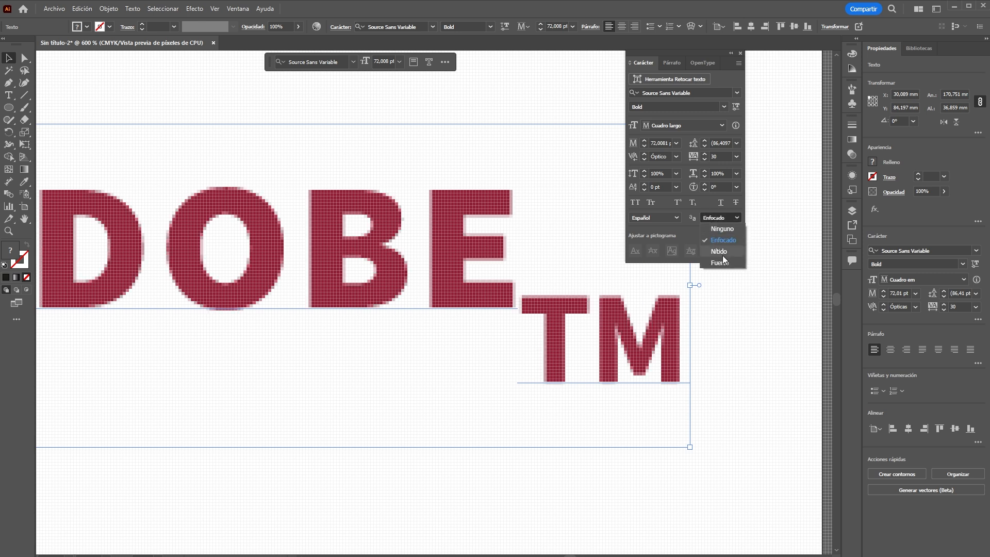
pyautogui.click(722, 250)
pyautogui.click(716, 213)
pyautogui.click(728, 249)
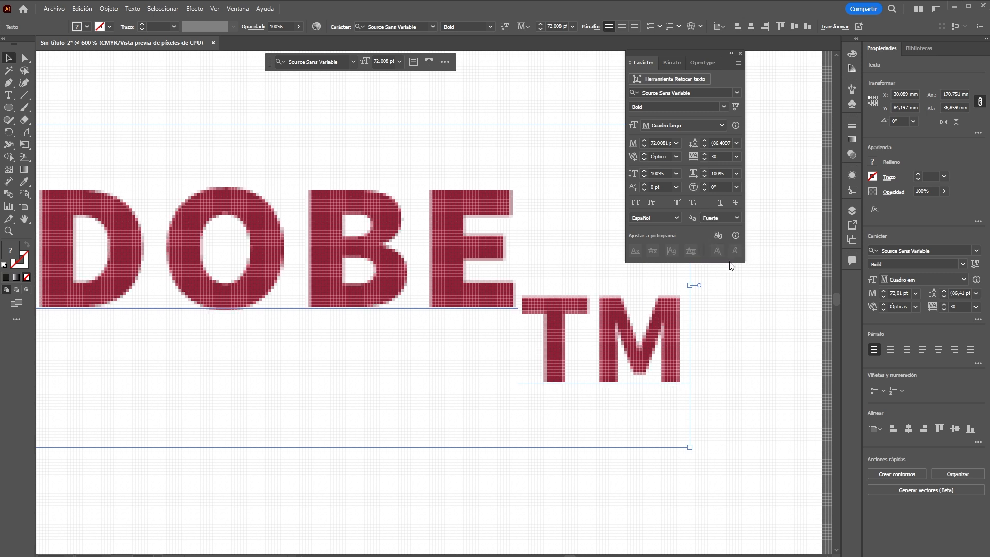
# Turn off the pixel preview and activate the Zoom tool.
pyautogui.click(215, 9)
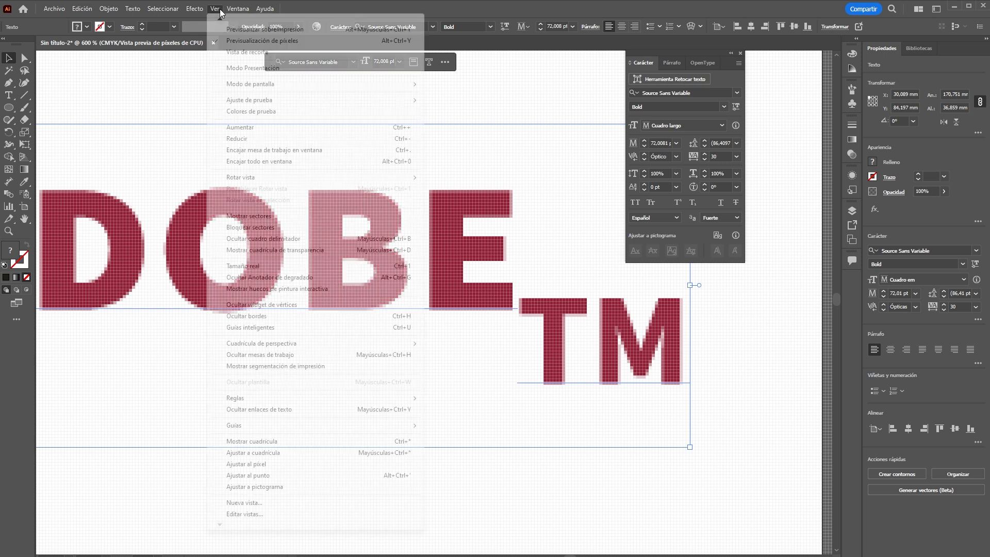
pyautogui.click(255, 41)
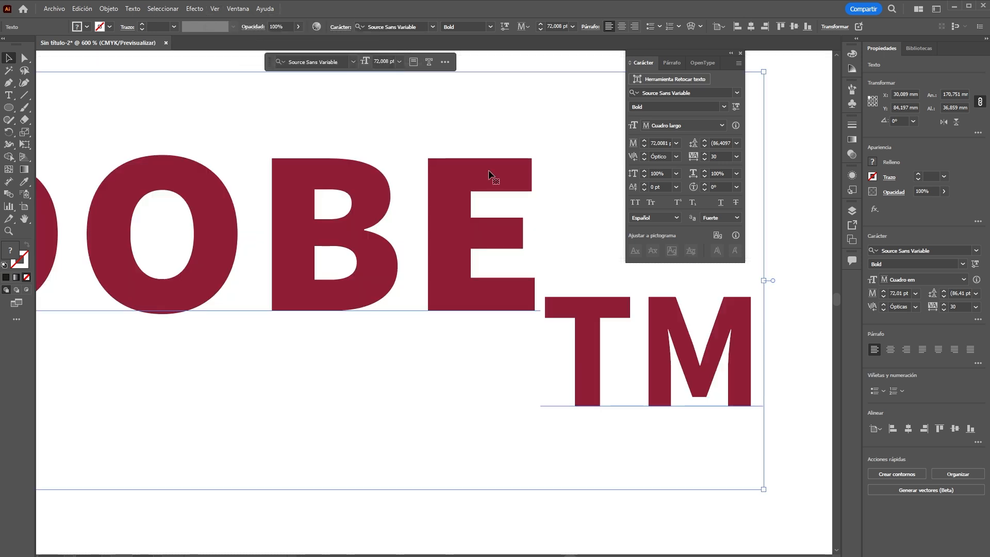
pyautogui.press('z')
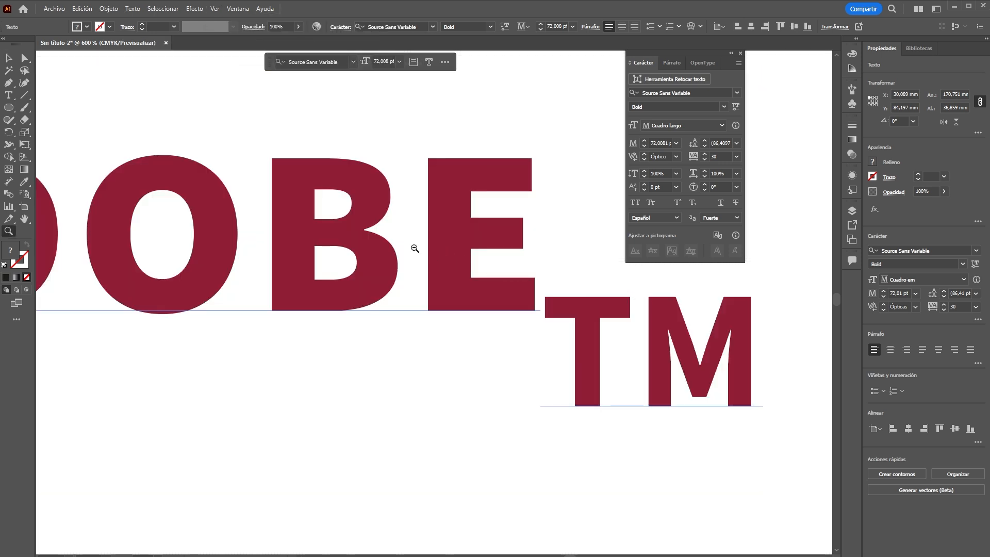
# Deselect the title and turn on Ajustar a pictograma and Guías inteligentes for the document.
pyautogui.keyDown('alt'); pyautogui.click(413, 247); pyautogui.keyUp('alt')
pyautogui.keyDown('alt'); pyautogui.click(412, 278); pyautogui.keyUp('alt')
pyautogui.moveTo(391, 258); pyautogui.dragTo(595, 236)
pyautogui.keyDown('alt'); pyautogui.click(586, 199); pyautogui.keyUp('alt')
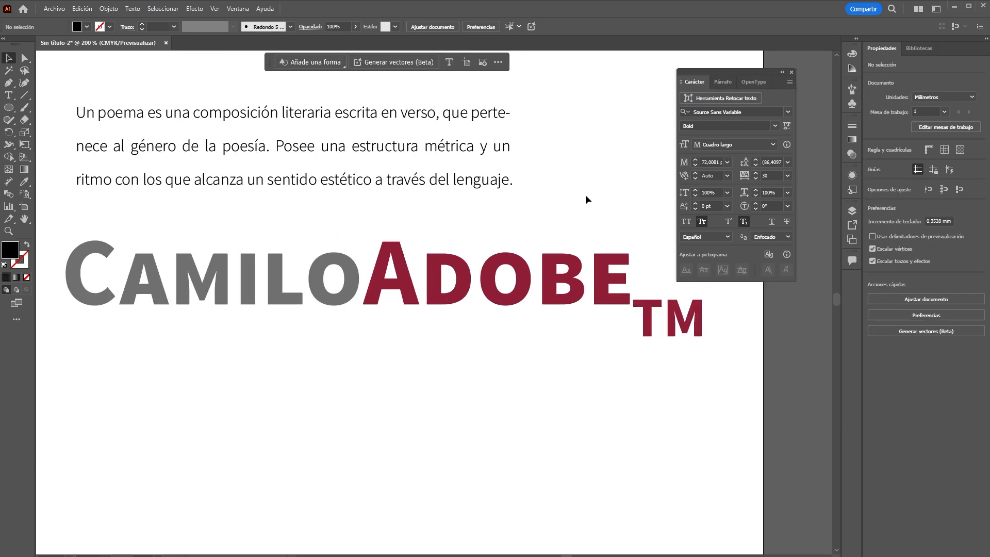
pyautogui.press('v')
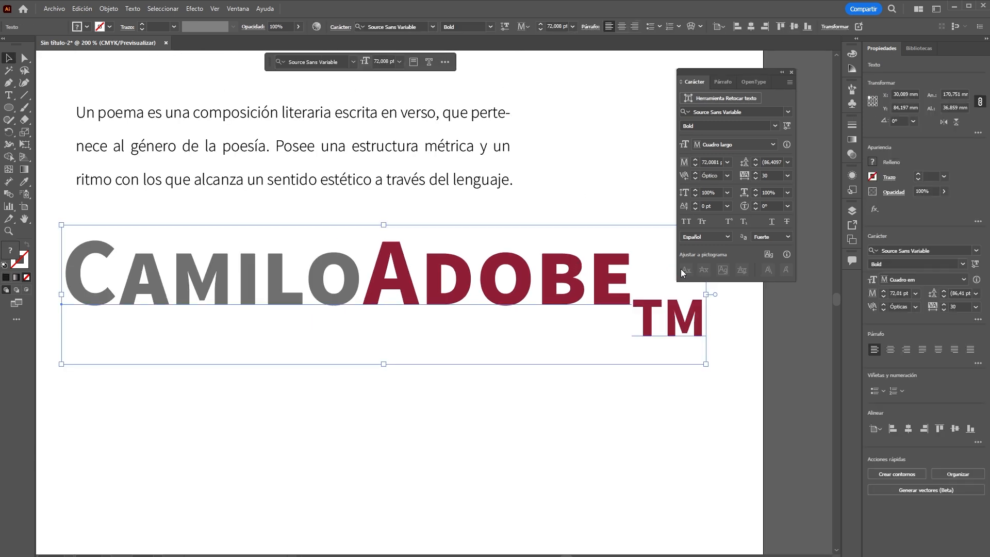
pyautogui.click(616, 184)
pyautogui.click(214, 9)
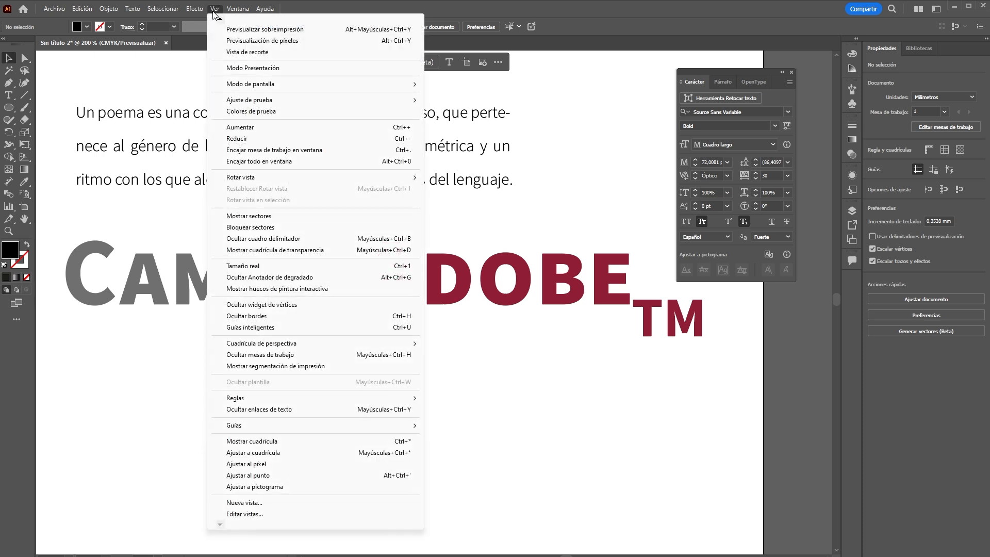
pyautogui.click(289, 487)
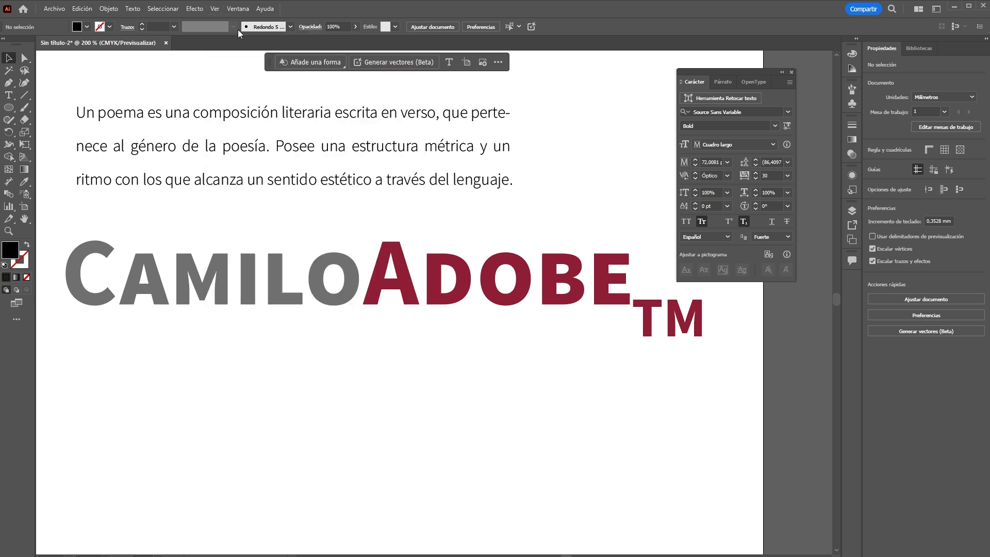
pyautogui.click(215, 10)
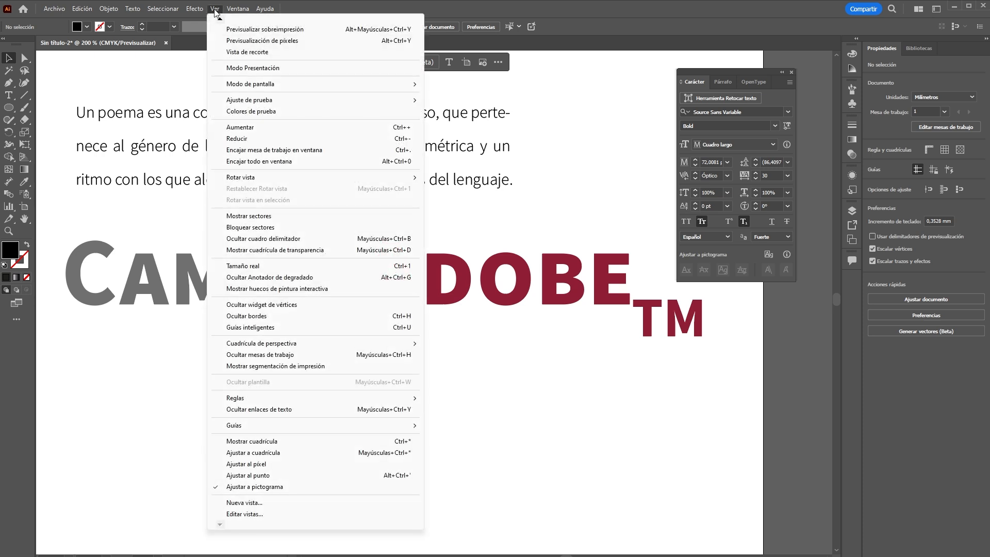
pyautogui.click(281, 328)
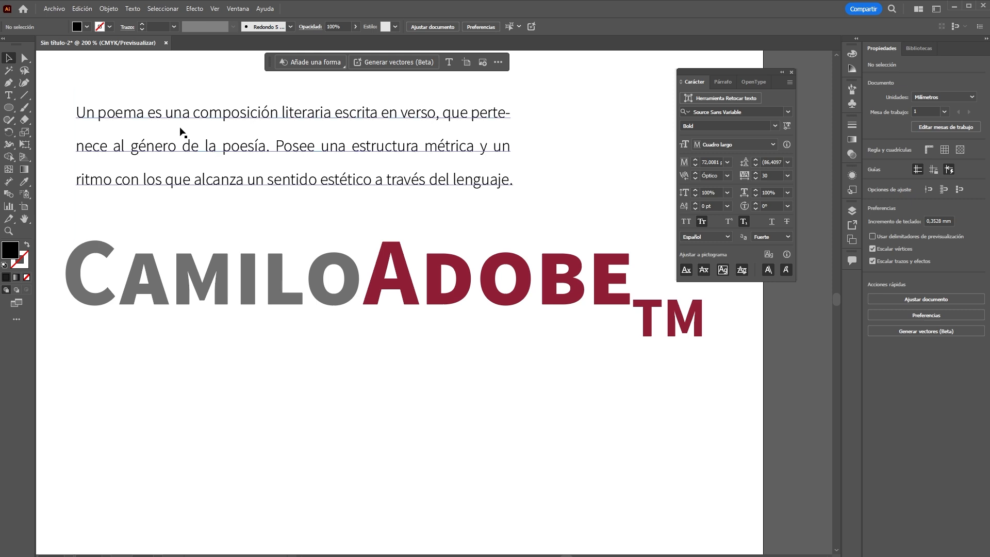
# Activate the Pen tool and set the title's red capital A as the target glyph for Ajustar a pictograma.
pyautogui.click(8, 82)
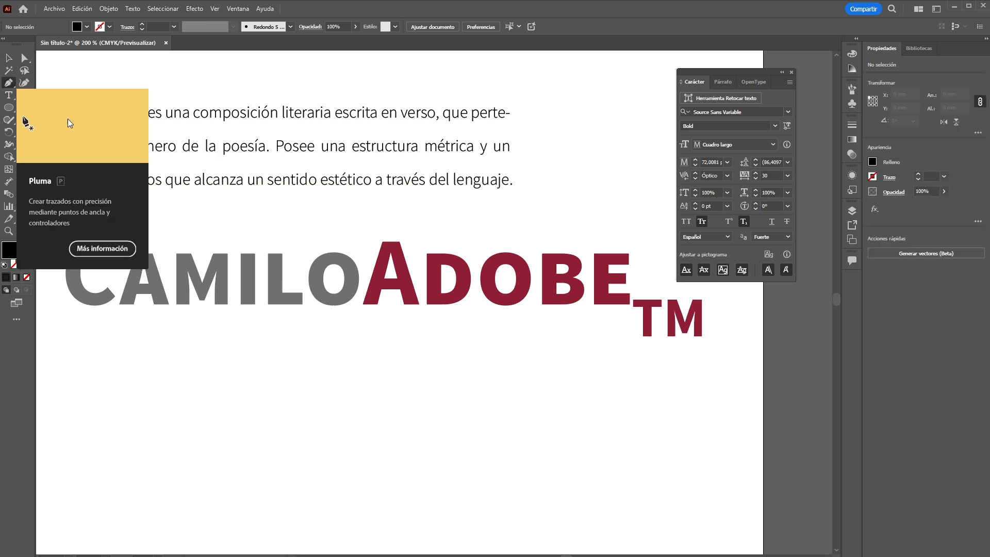
pyautogui.rightClick(404, 285)
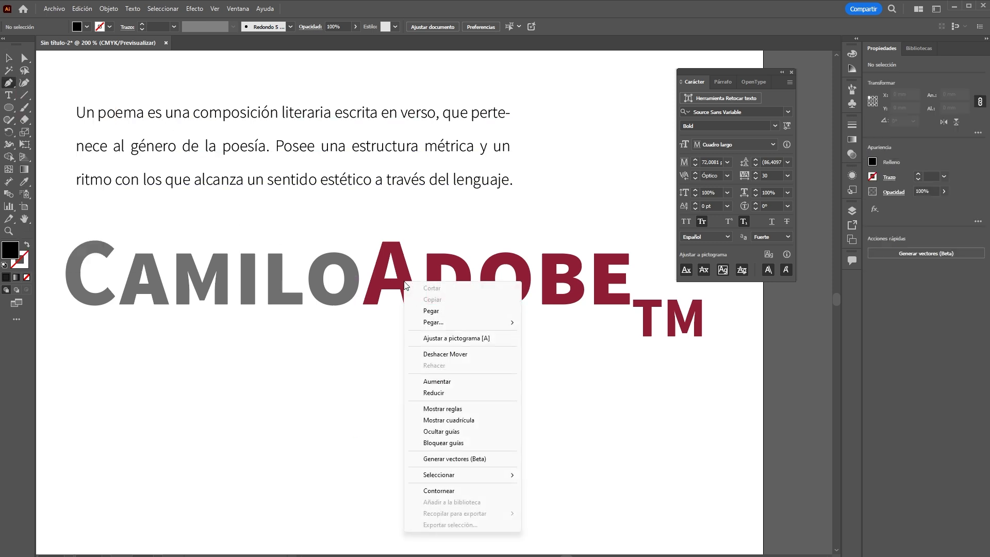
pyautogui.click(456, 339)
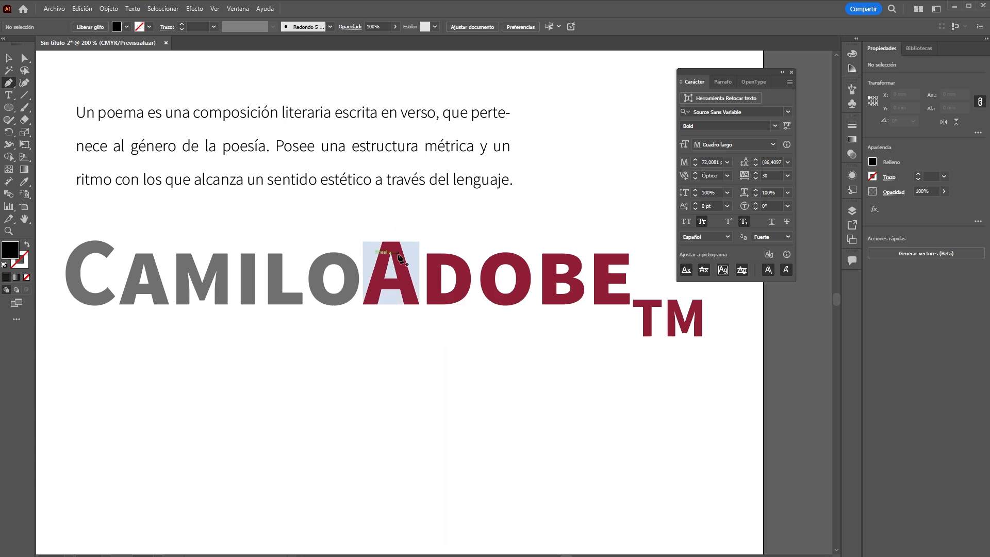
# Turn off the glyph snapping options so that only Punto de anclaje stays active.
pyautogui.click(722, 270)
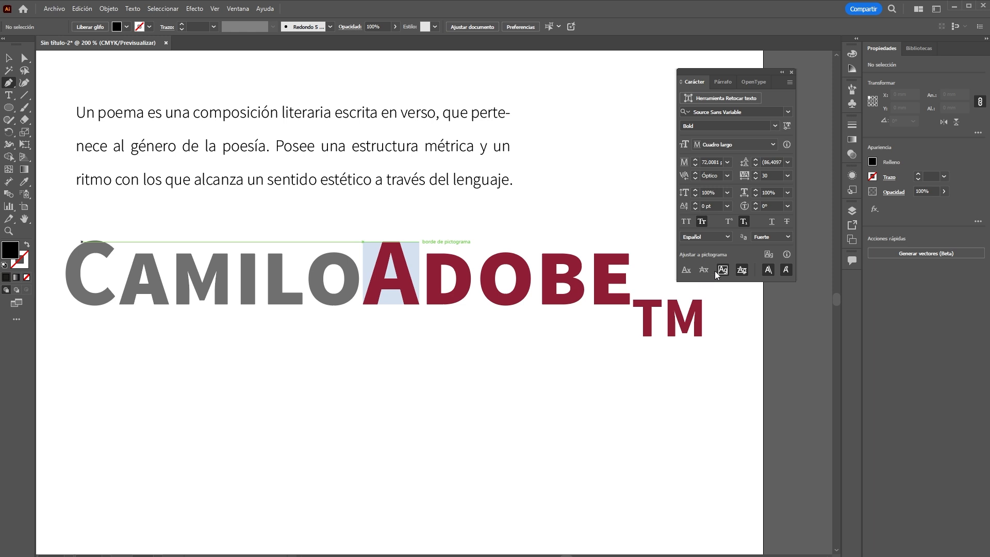
pyautogui.click(772, 270)
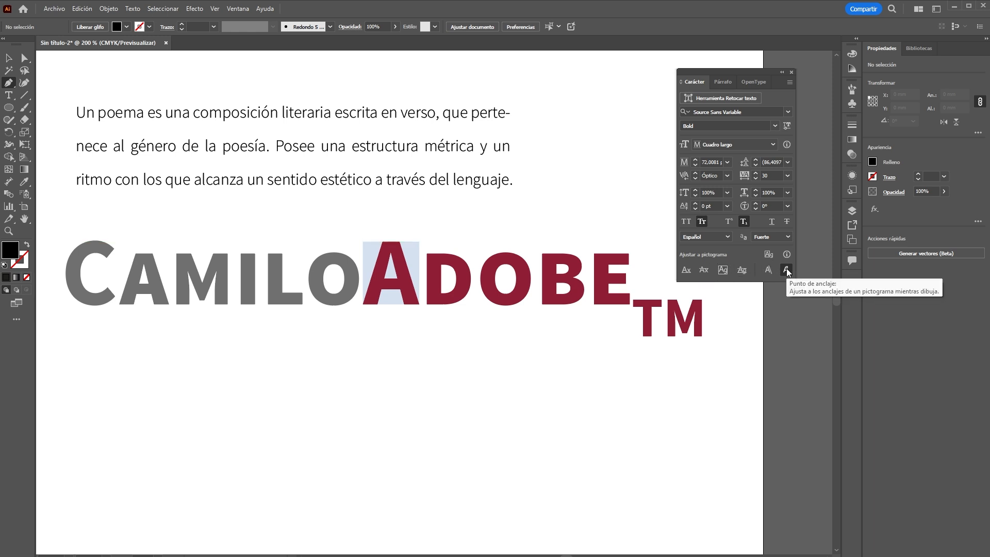
pyautogui.click(786, 269)
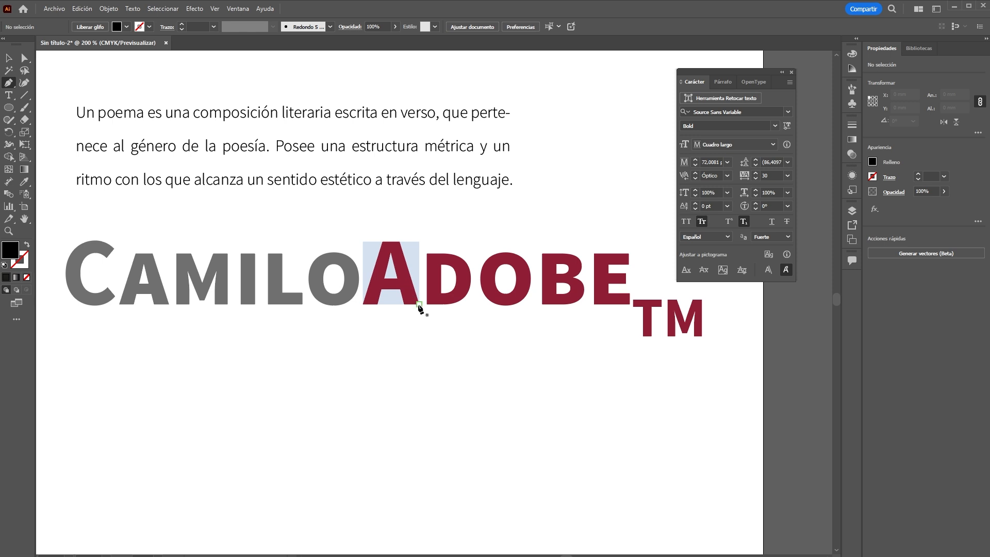
# Trace the A's apex, right leg and crossbar with the Pen tool, snapping to the glyph's anchor points.
pyautogui.click(399, 241)
pyautogui.click(419, 304)
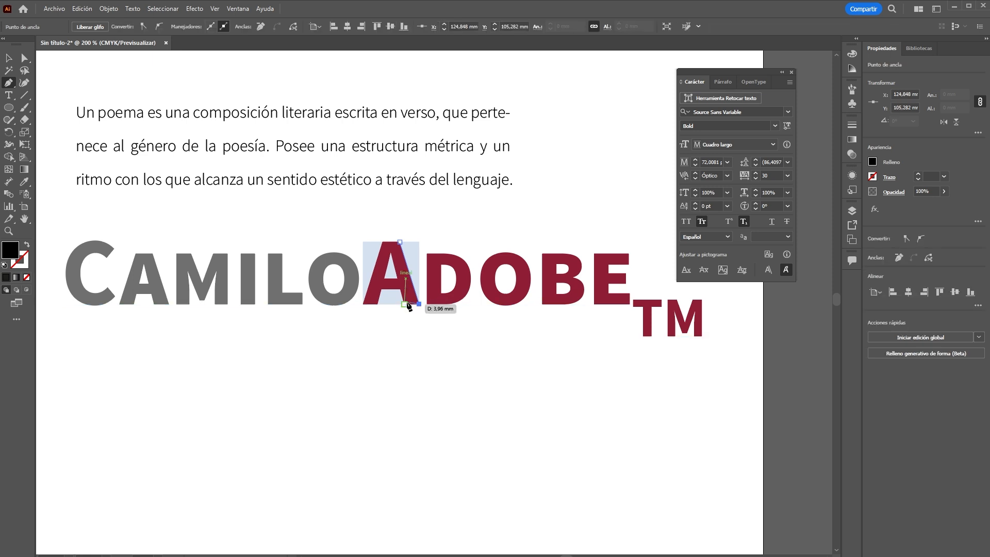
pyautogui.click(403, 304)
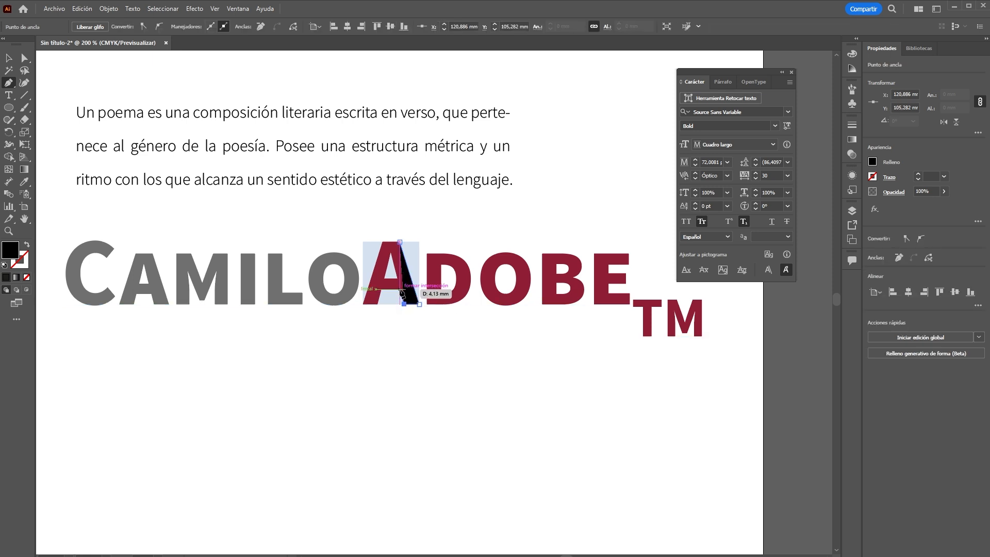
pyautogui.click(399, 289)
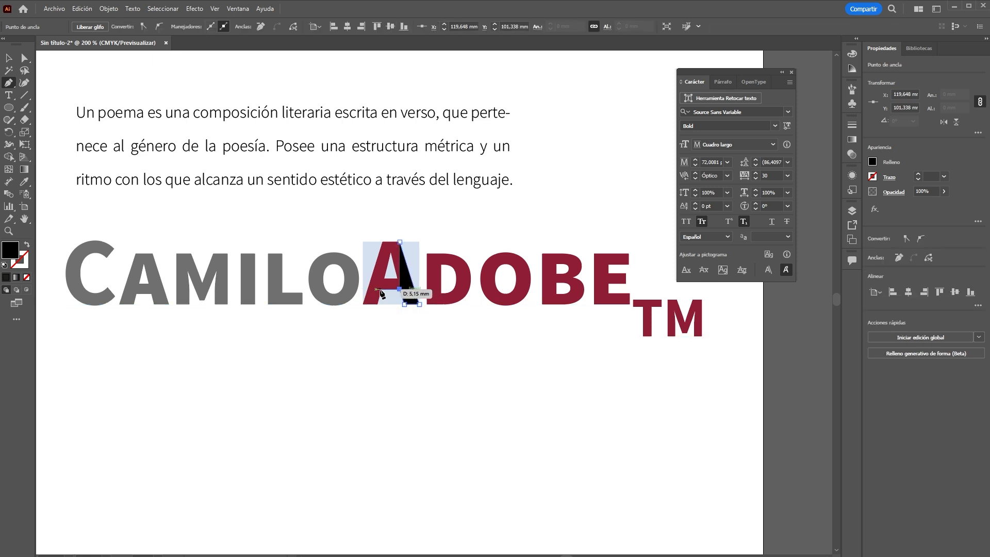
pyautogui.click(380, 288)
pyautogui.click(376, 266)
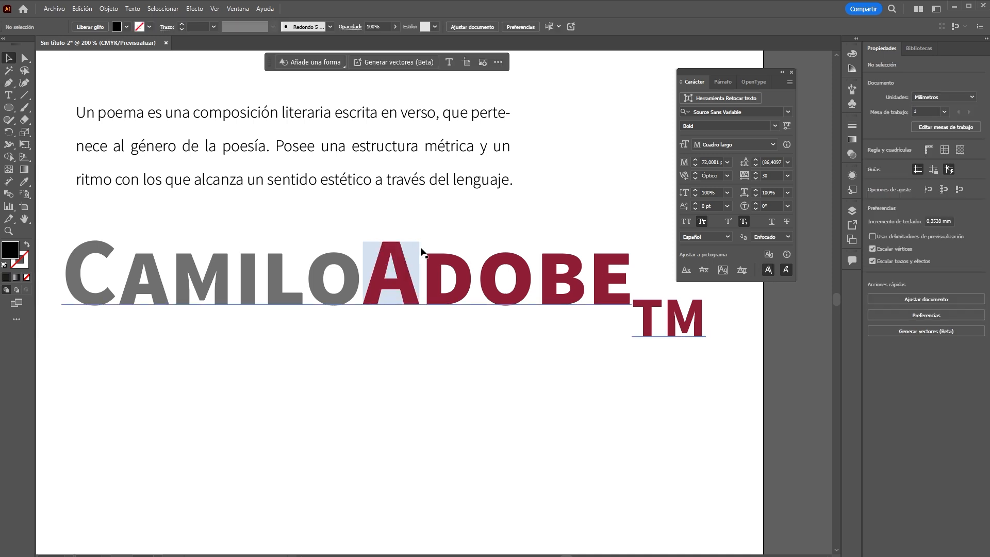
# Draw a Pen segment along the A's right diagonal edge from its apex to its foot, using the angular guide.
pyautogui.press('p')
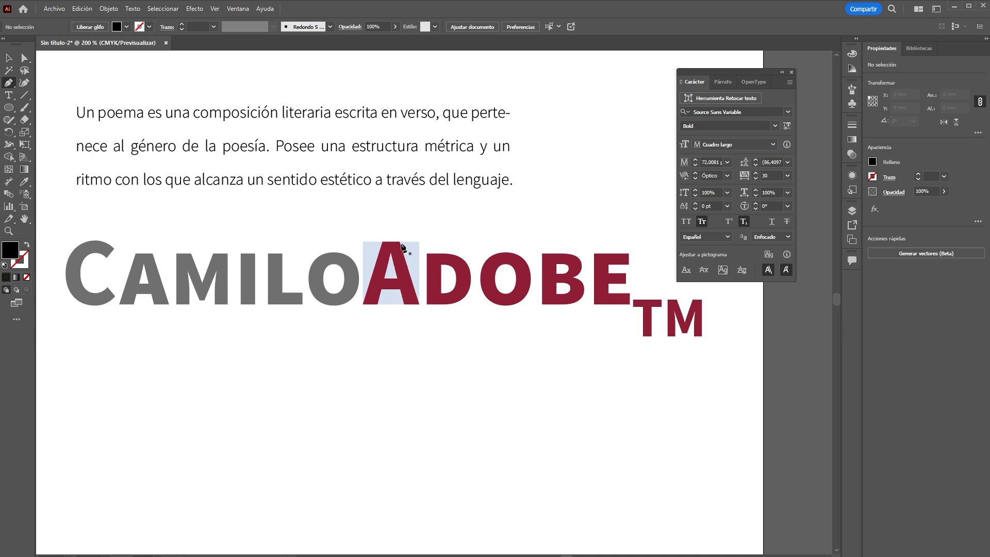
pyautogui.click(400, 241)
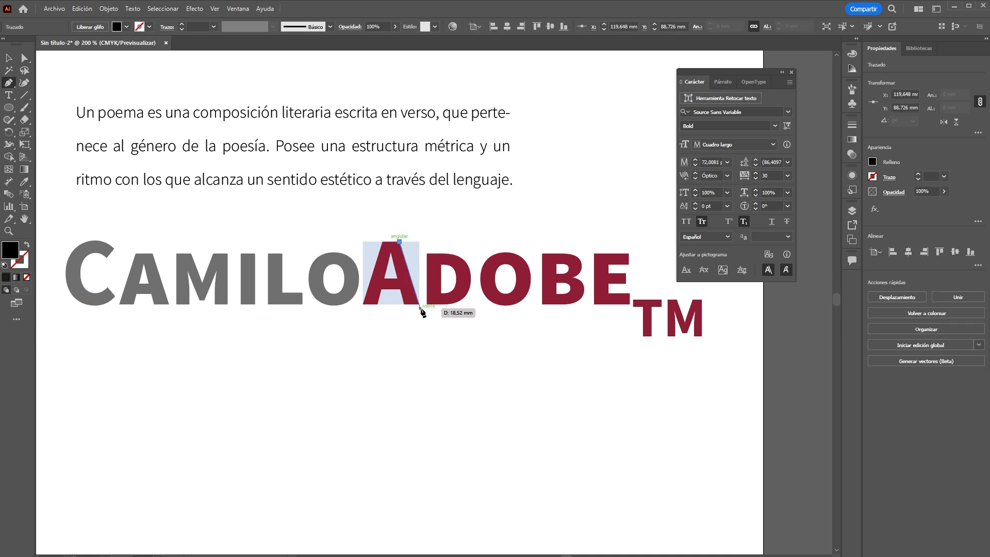
pyautogui.click(419, 304)
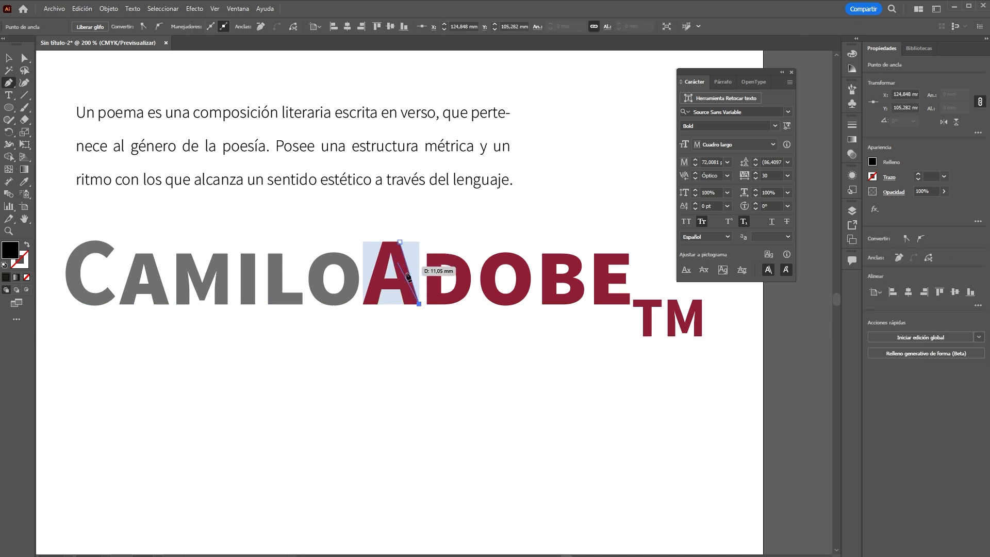
# With proximity snapping on, draw a vertical Pen segment about 2.9 mm long across the A's crossbar, then enable the remaining glyph snapping options.
pyautogui.click(740, 273)
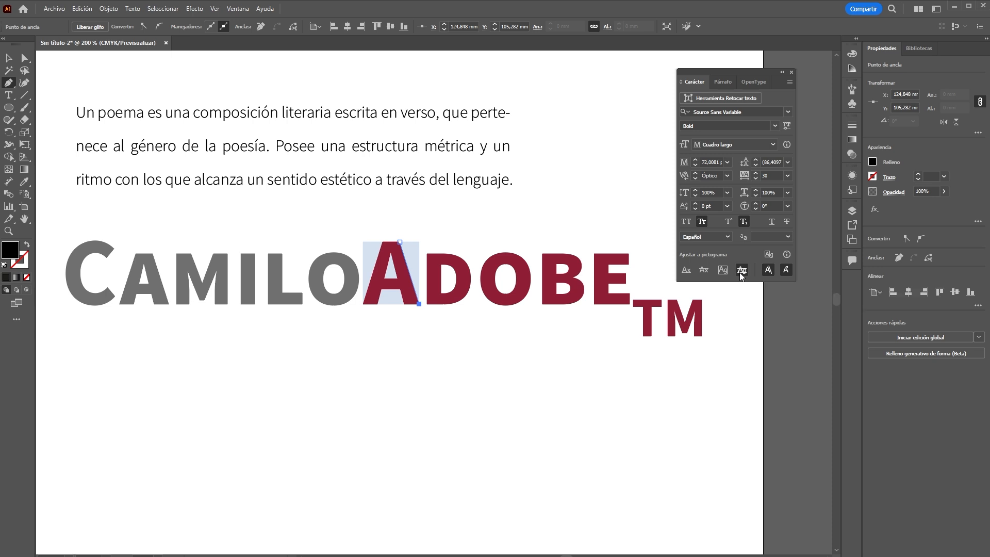
pyautogui.click(391, 279)
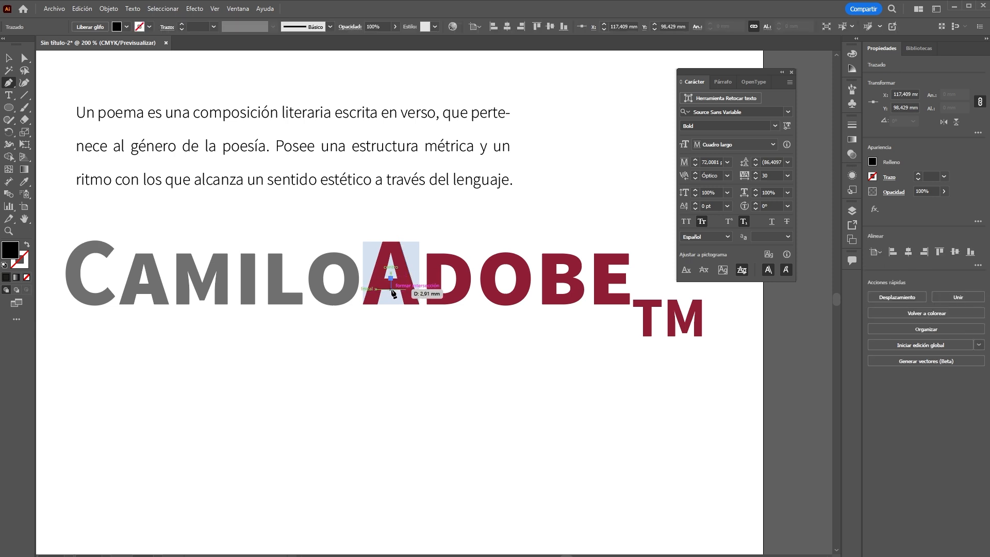
pyautogui.click(390, 290)
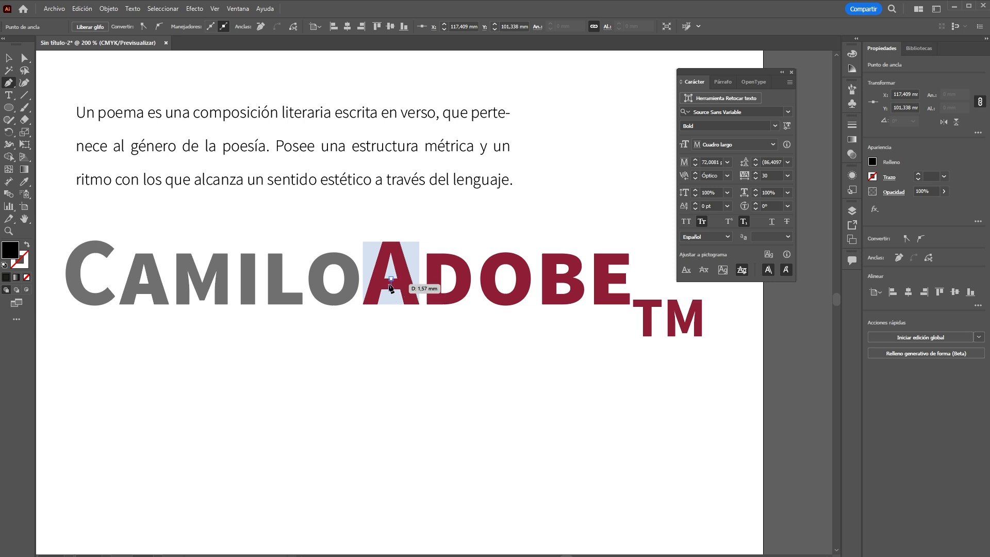
pyautogui.click(724, 272)
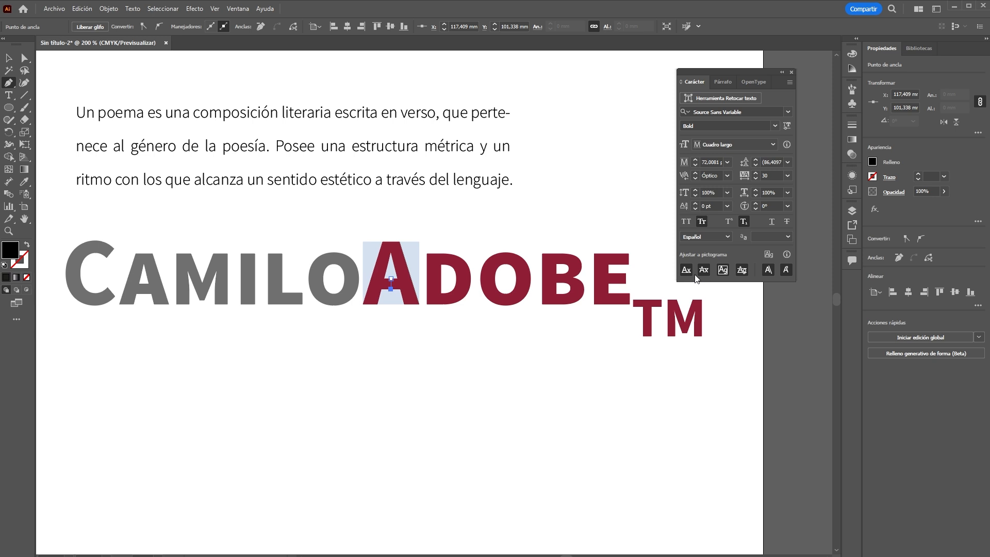
# Open the online help on Ajustar a pictograma in the browser and read down to the explanation of the glyph guides.
pyautogui.click(786, 255)
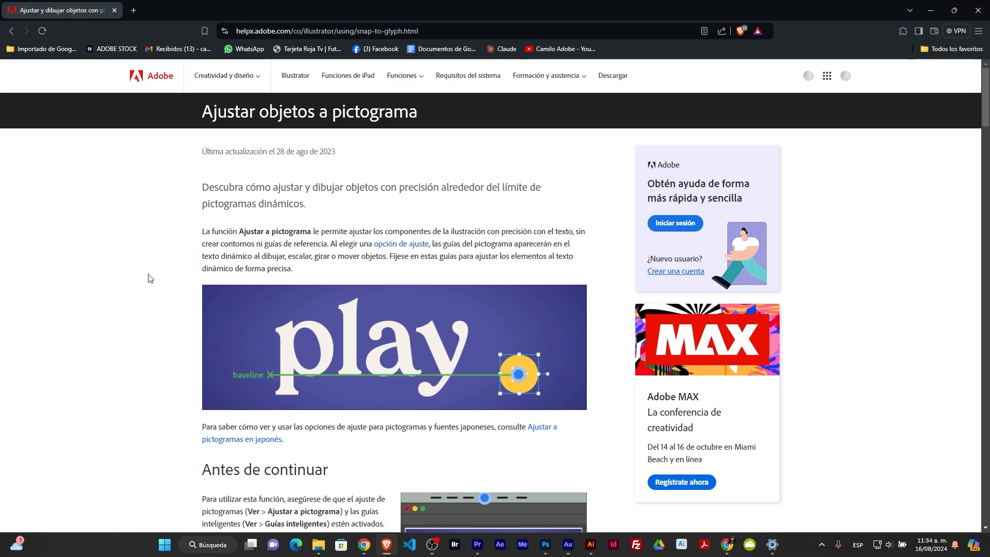
pyautogui.scroll(-2, 150, 278)
pyautogui.scroll(-8, 150, 279)
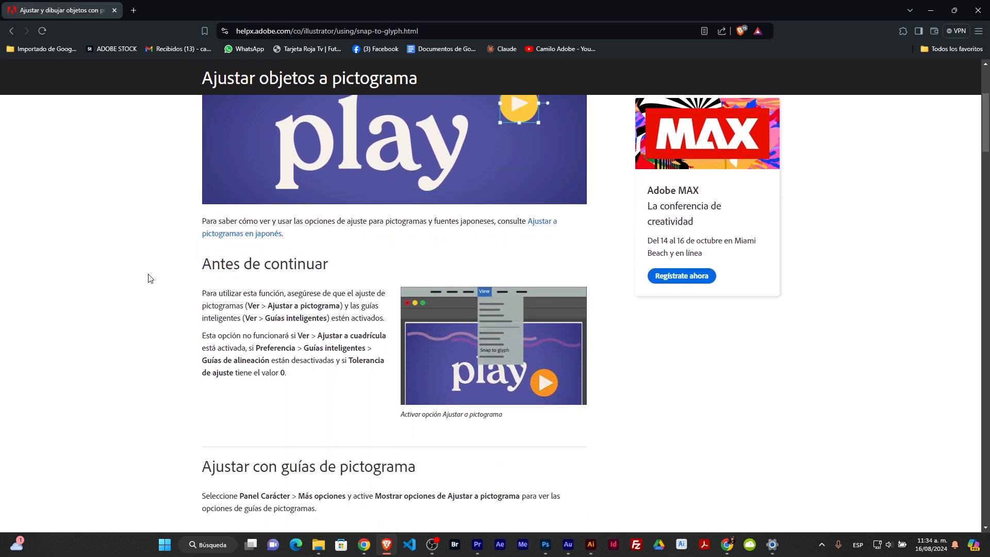
pyautogui.scroll(-10, 150, 279)
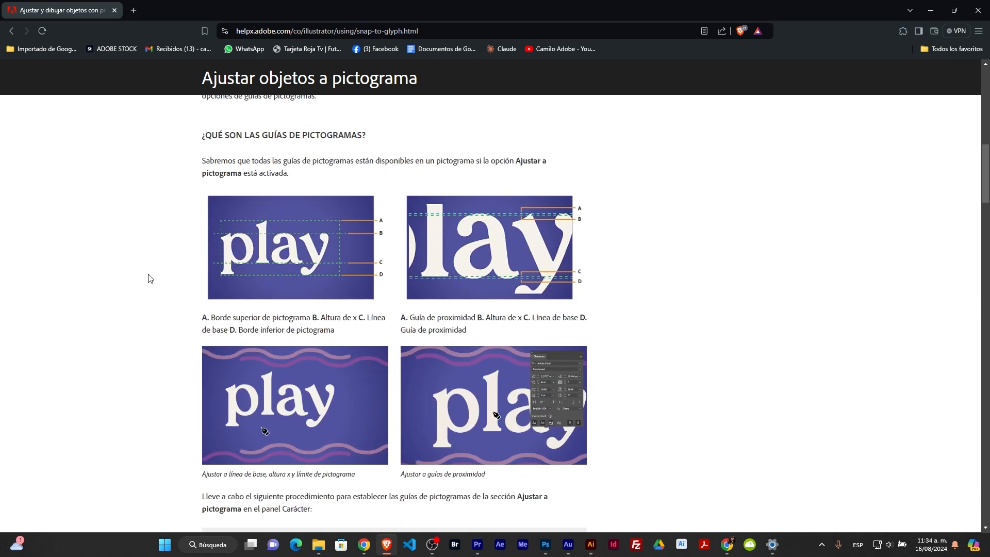